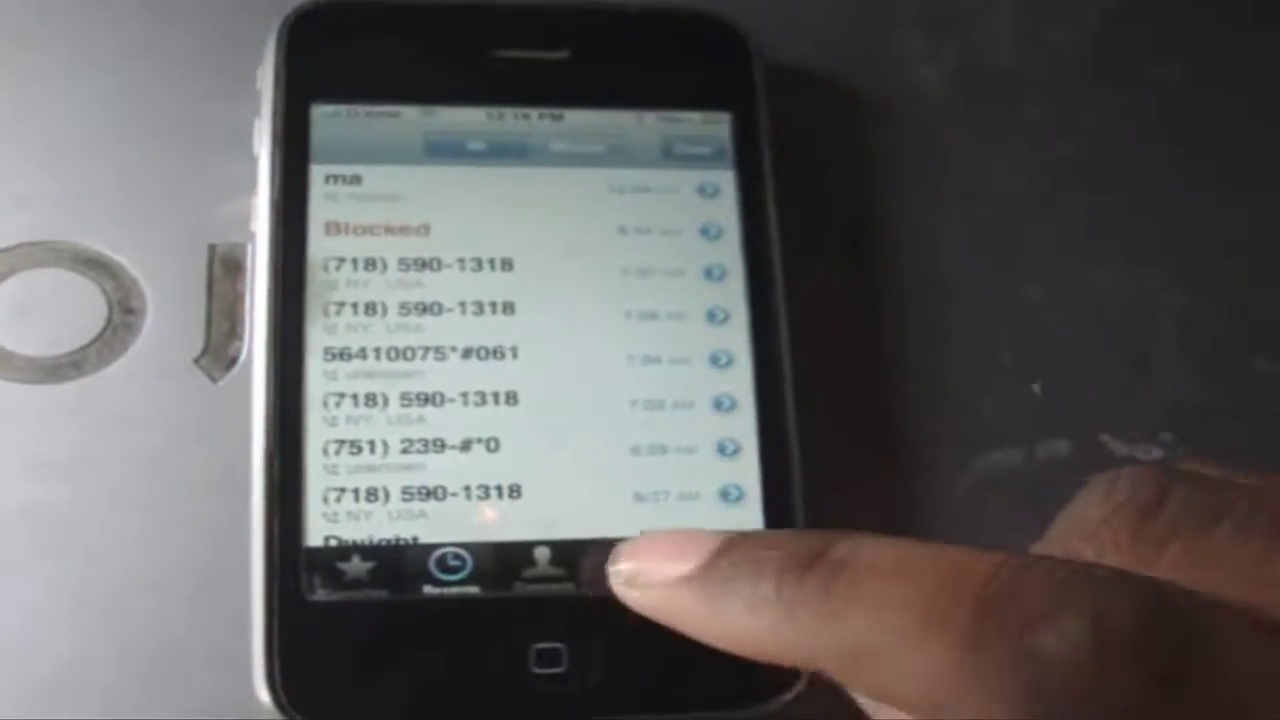
Switch the Phone app from the recent calls list to the Keypad screen
left_click(620, 568)
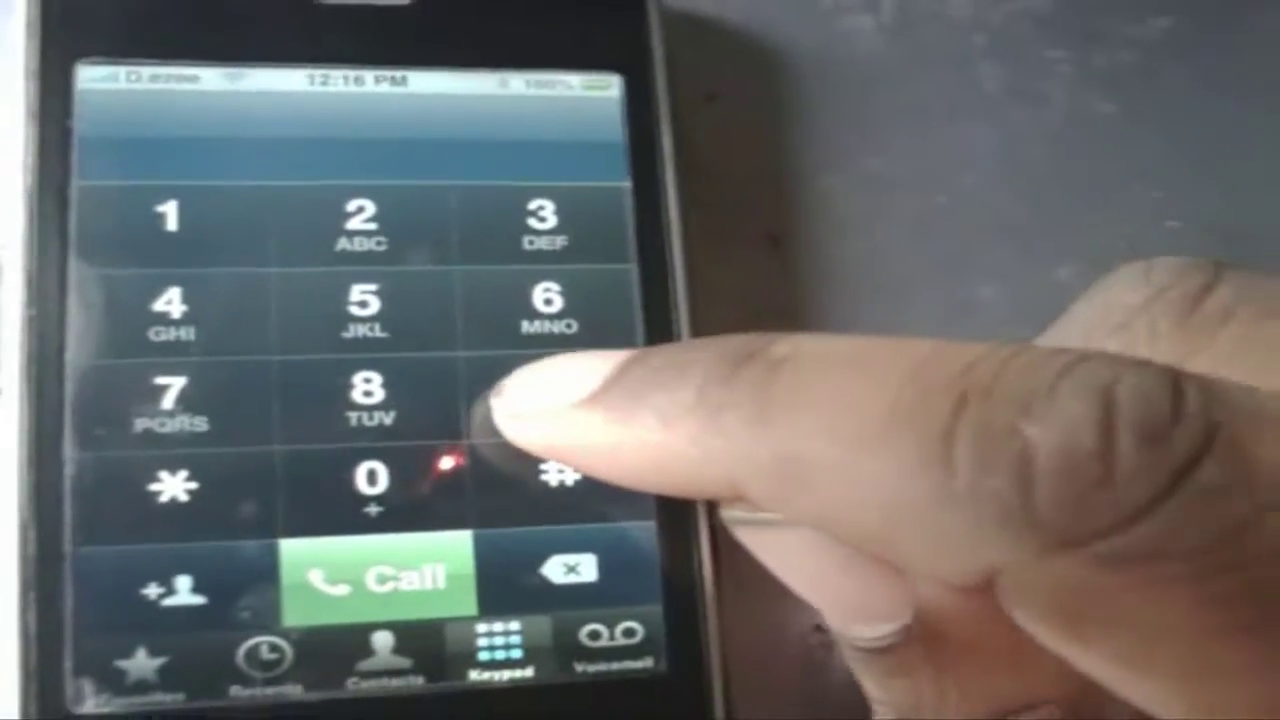
Dial 9, 5, 3, 4, 8, 0, #, 3 on the keypad and place the call
left_click(570, 400)
left_click(390, 300)
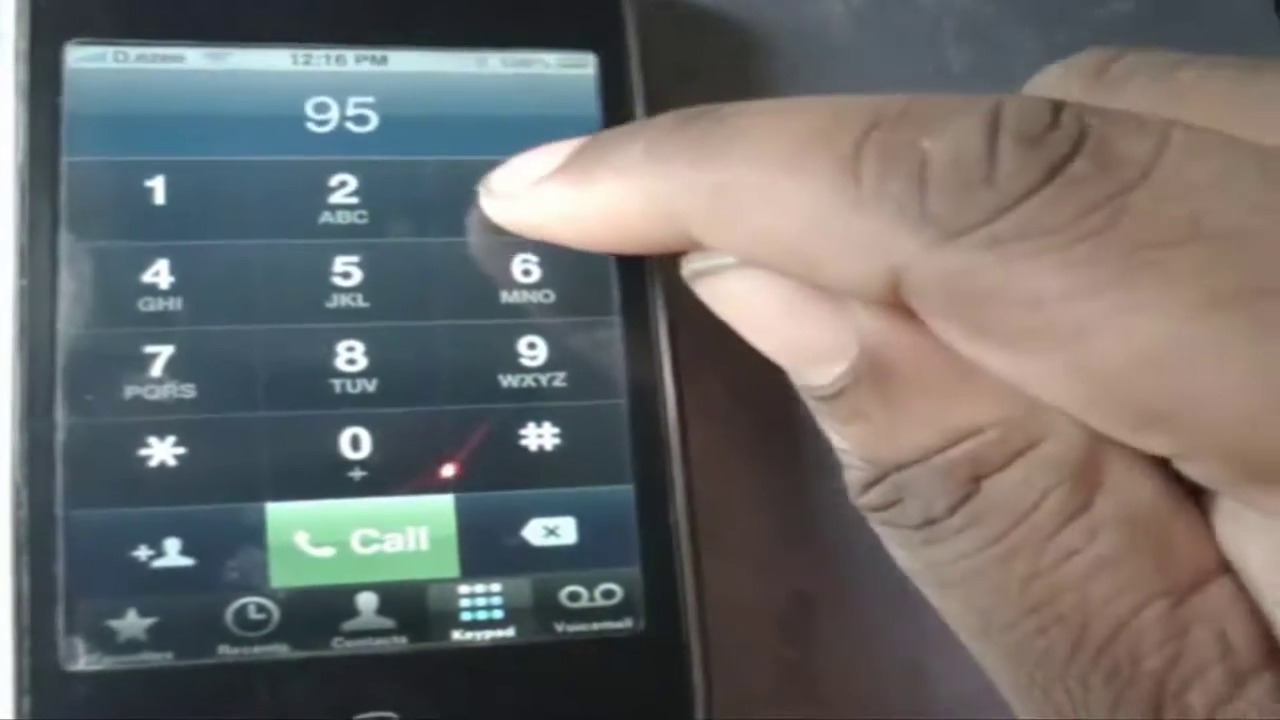
left_click(530, 205)
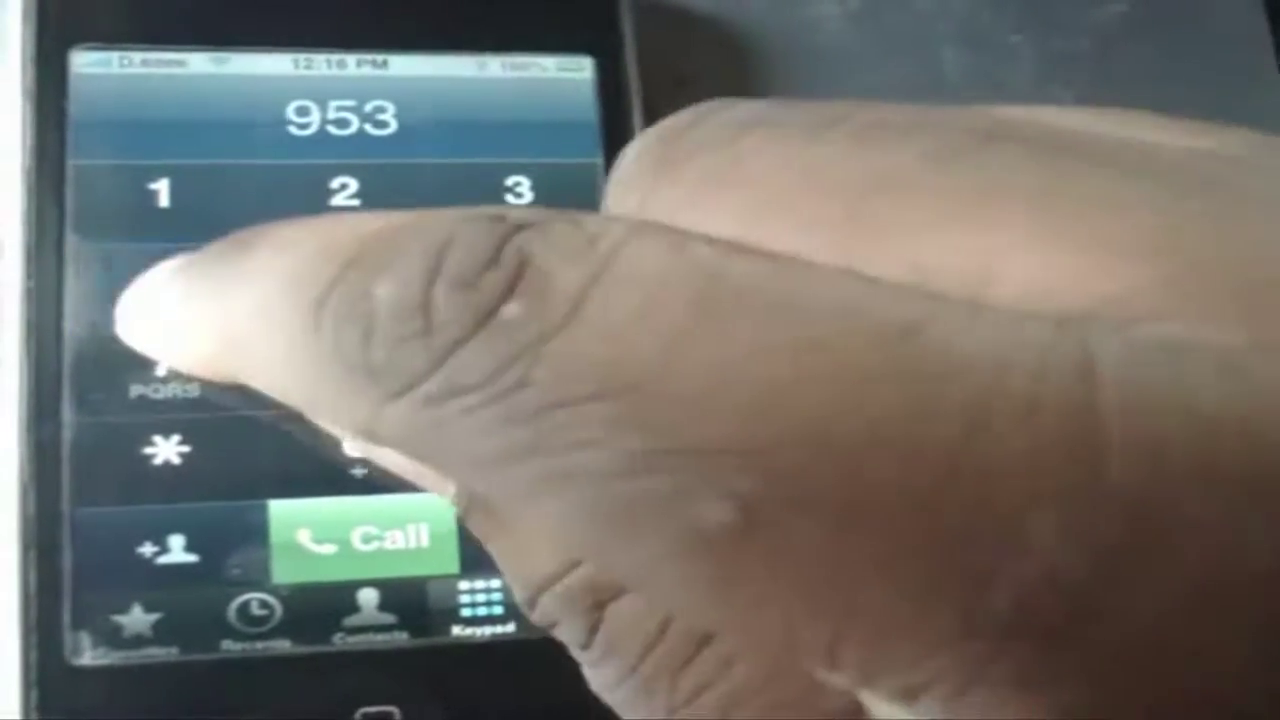
left_click(160, 285)
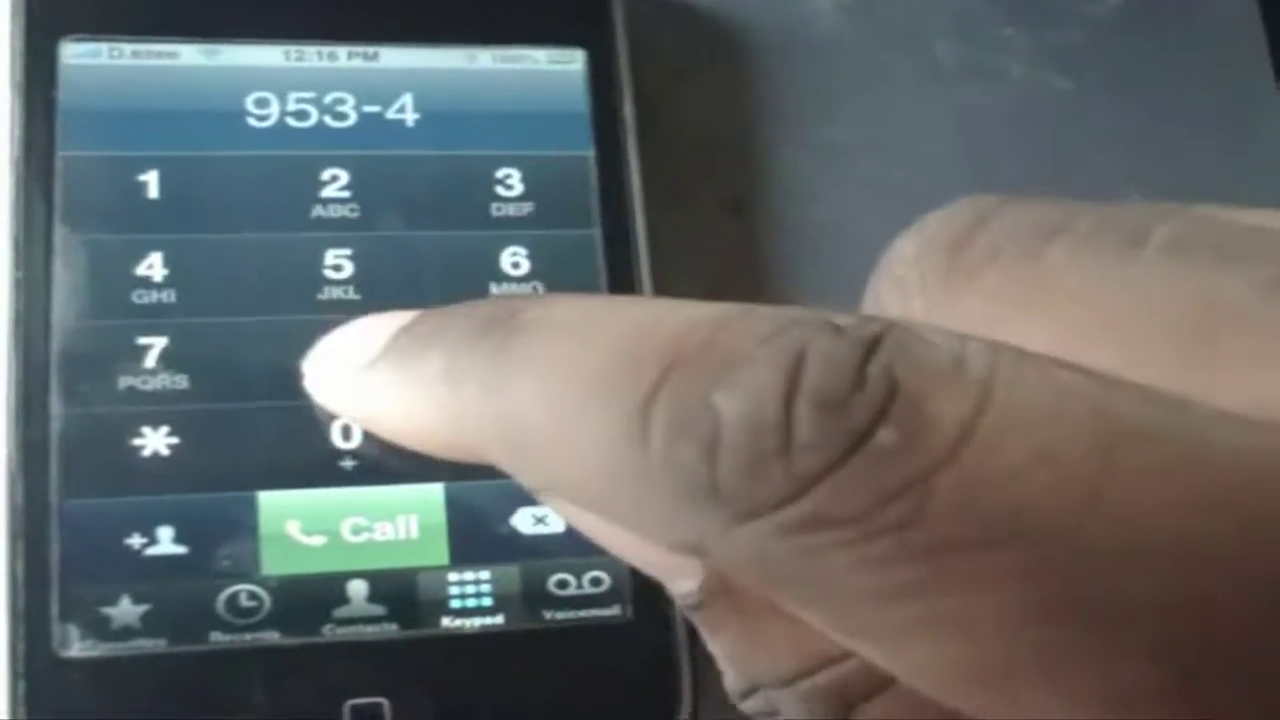
left_click(350, 372)
left_click(355, 452)
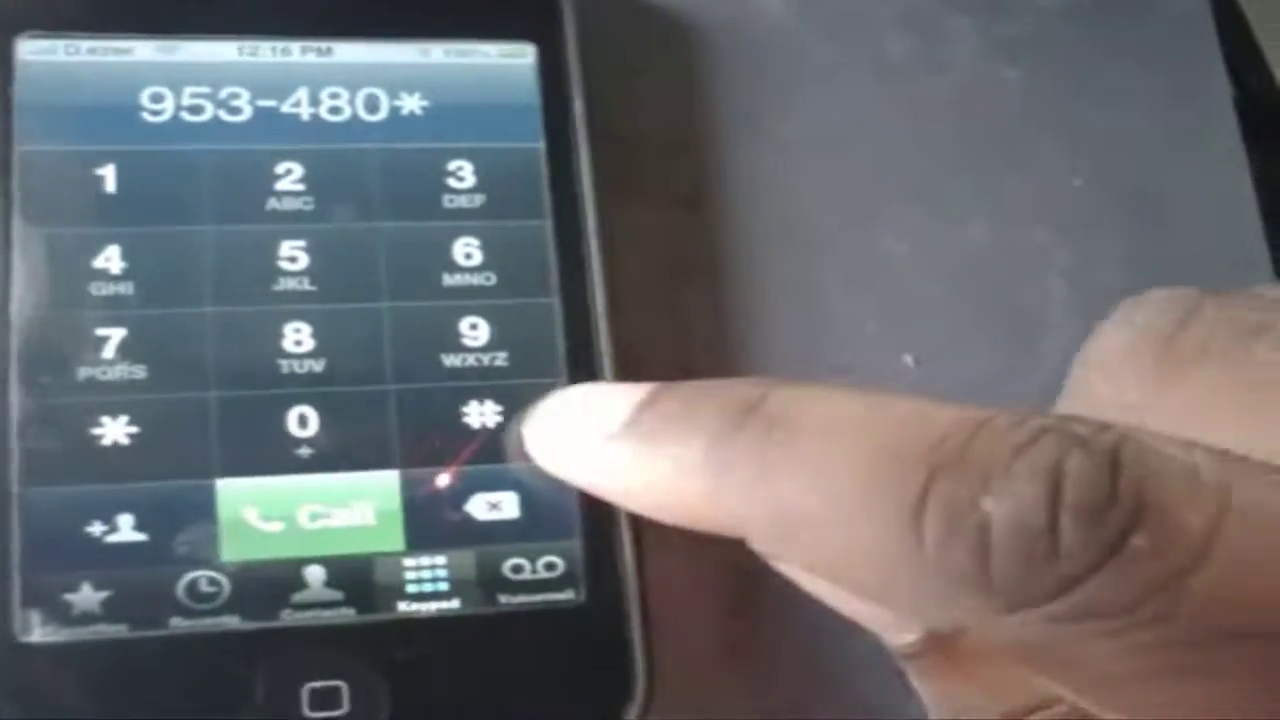
left_click(505, 440)
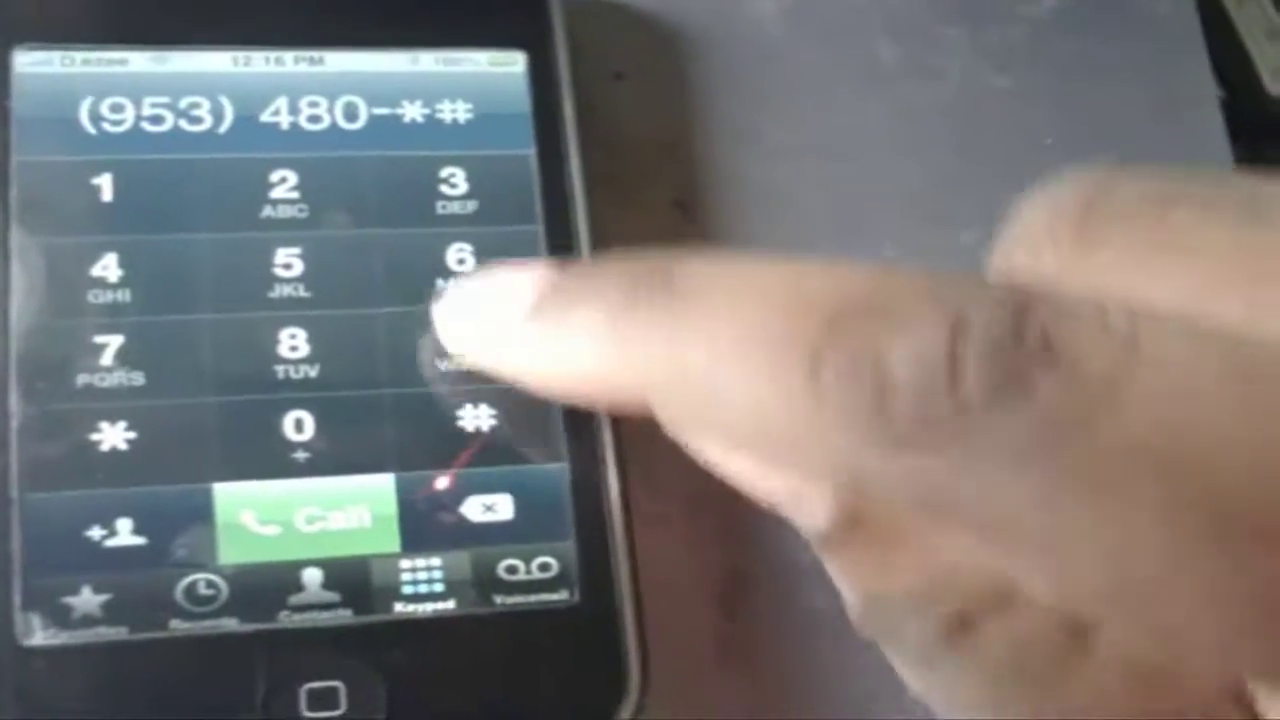
left_click(452, 190)
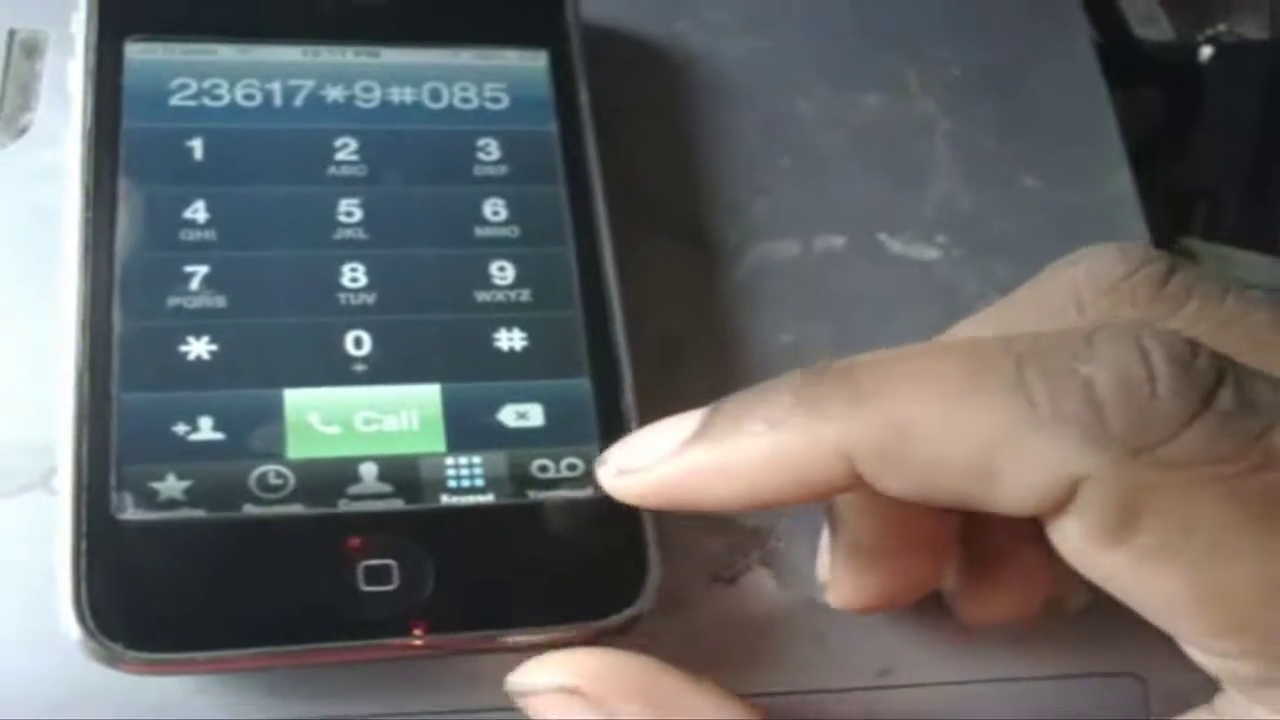
left_click(300, 400)
End the call from the calling screen
left_click(300, 472)
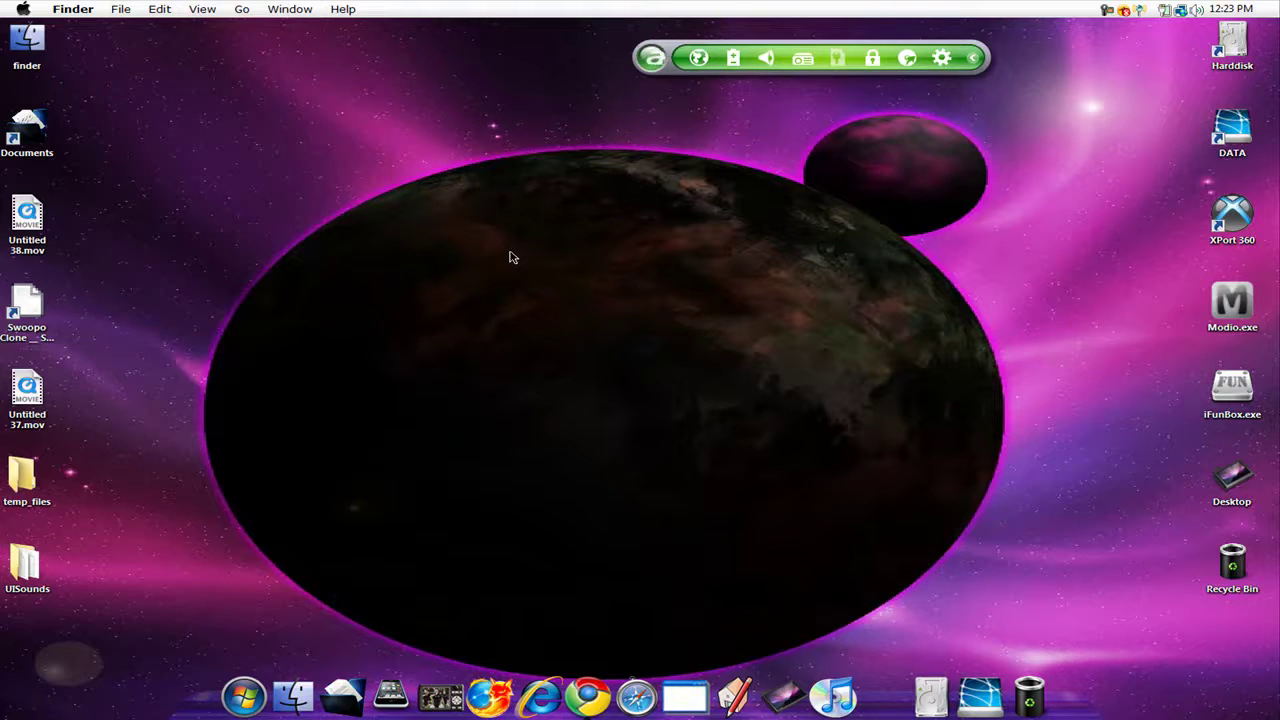
Bring the Audacity window with its empty 44100 Hz project to the front
left_click(296, 12)
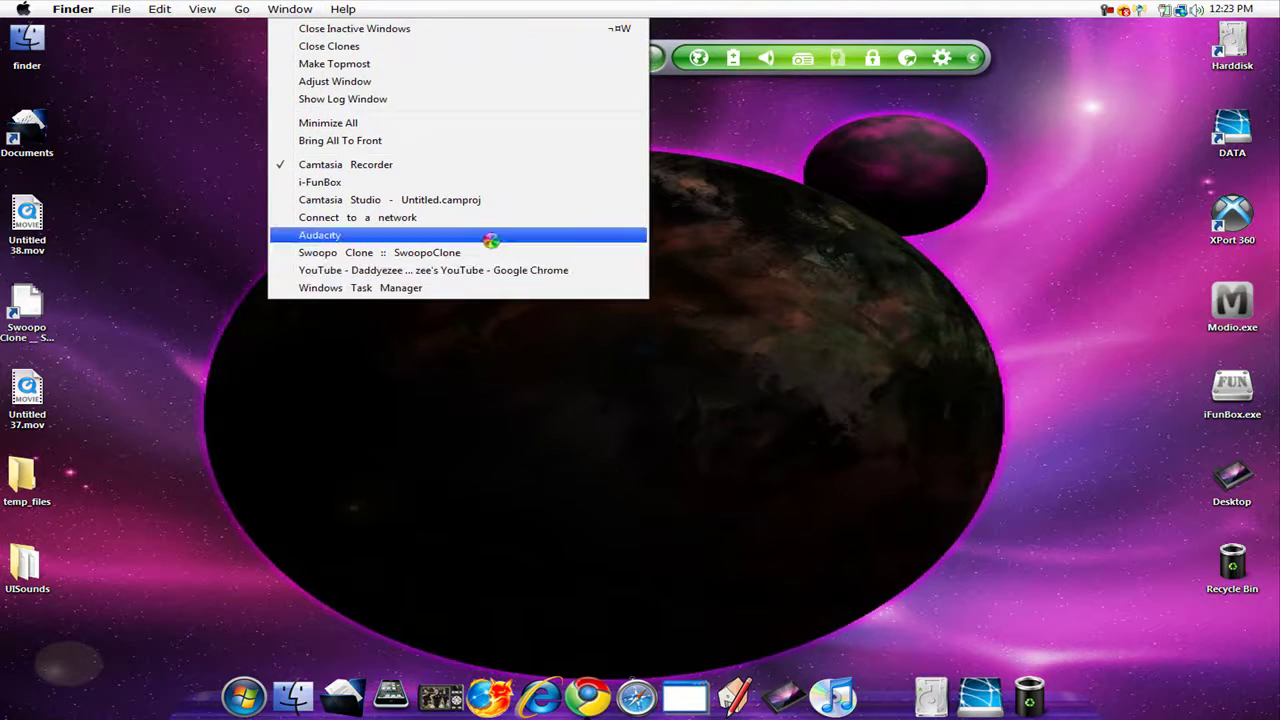
left_click(491, 236)
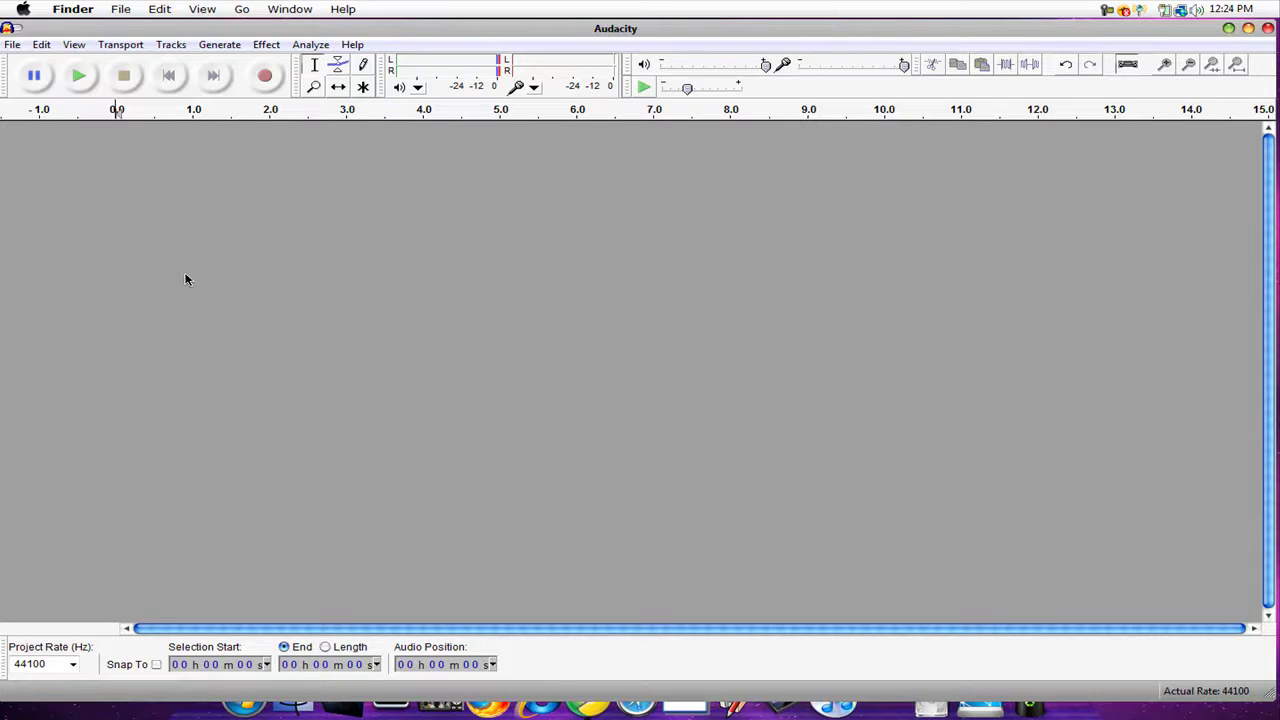
Record a roughly two-second clip, play it back, and select its tail from 1.8 s to 2.6 s
left_click(266, 78)
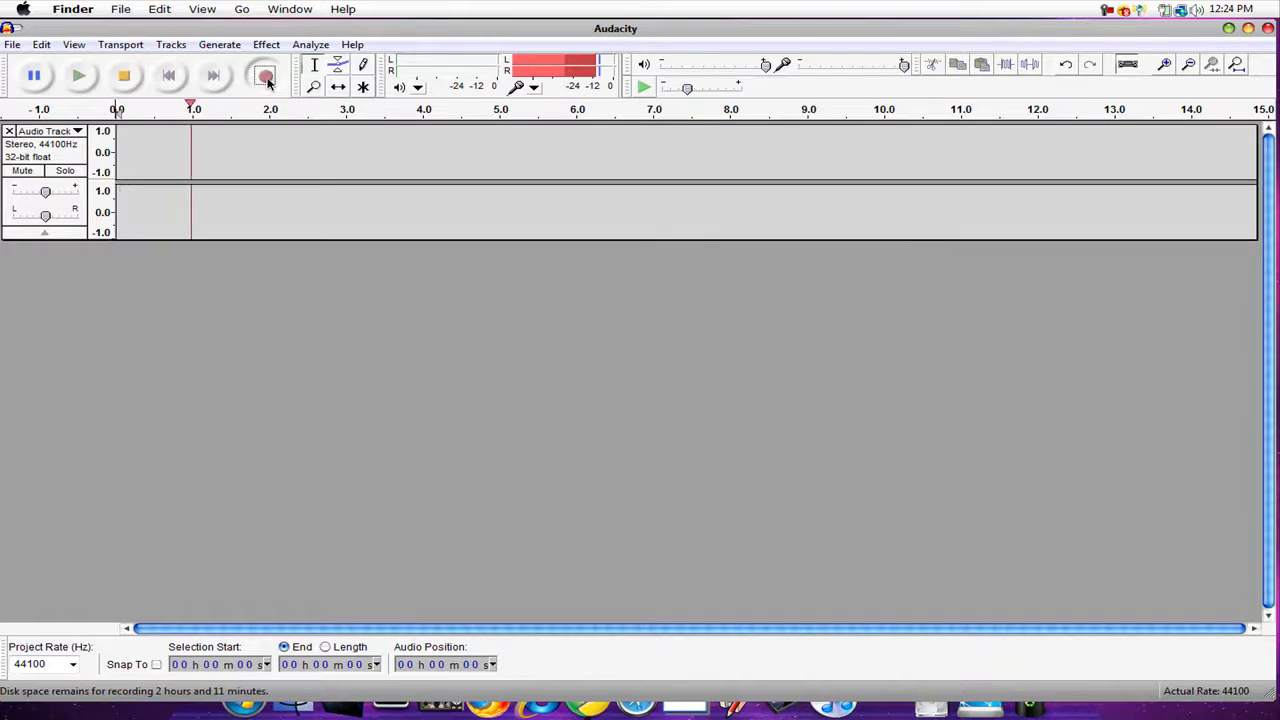
left_click(126, 78)
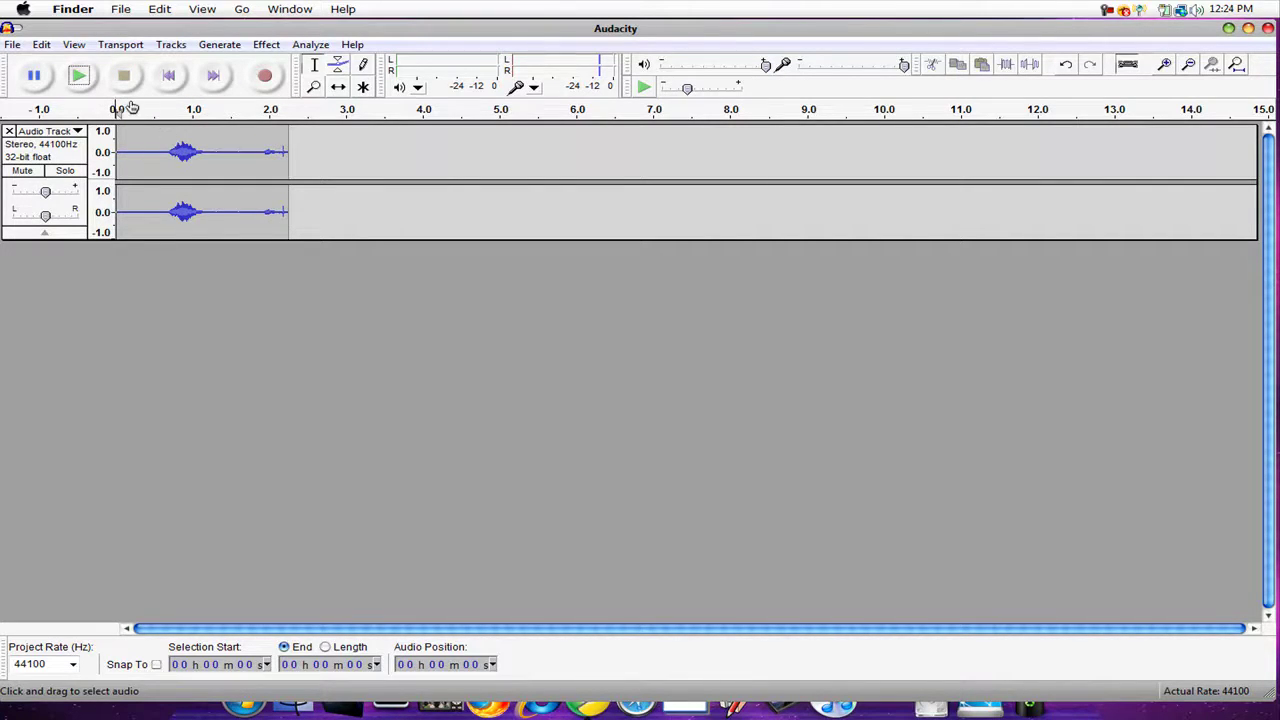
left_click(80, 77)
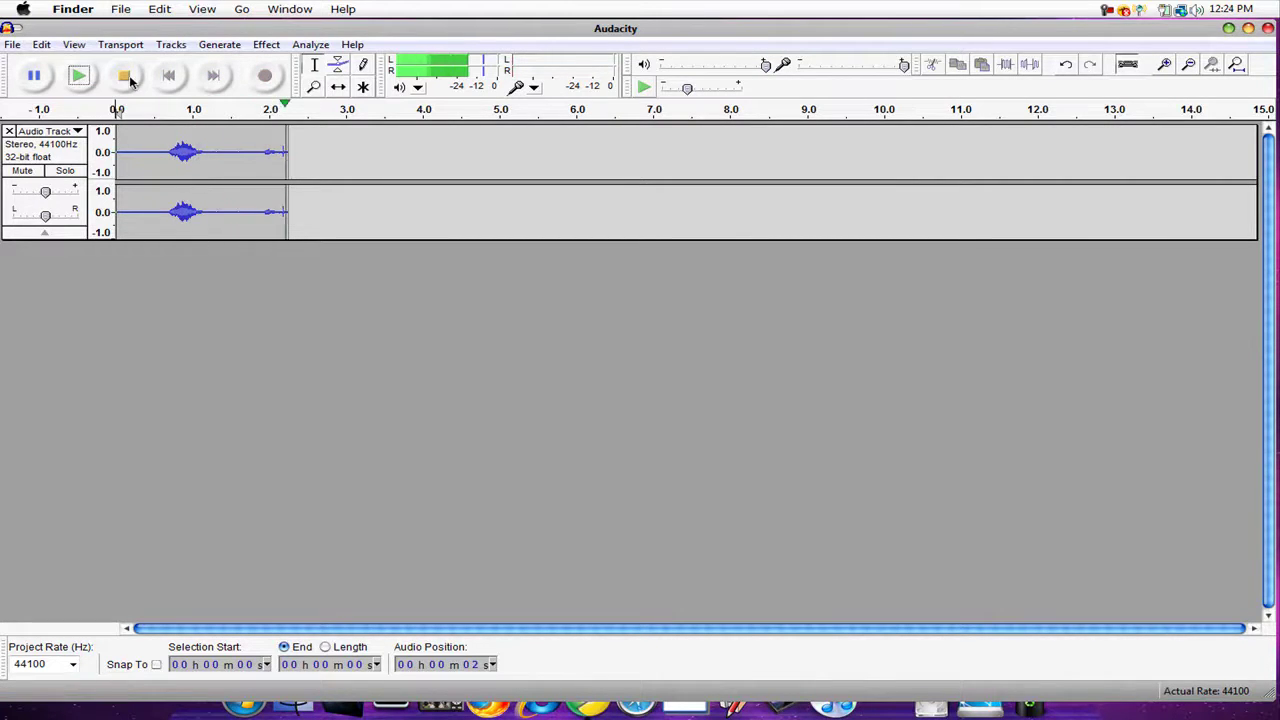
left_click_drag(252, 153, 317, 160)
left_click(12, 44)
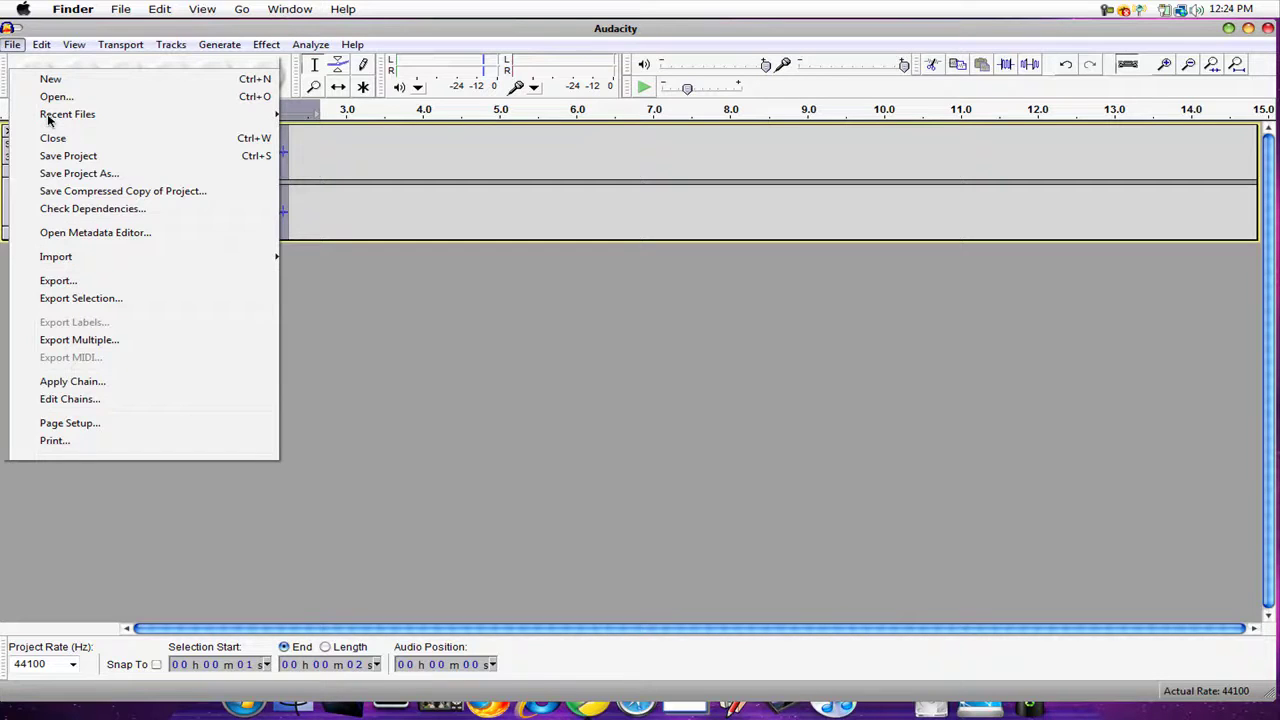
Delete the selected tail, replay the trimmed clip from the start, and minimize Audacity
left_click(42, 45)
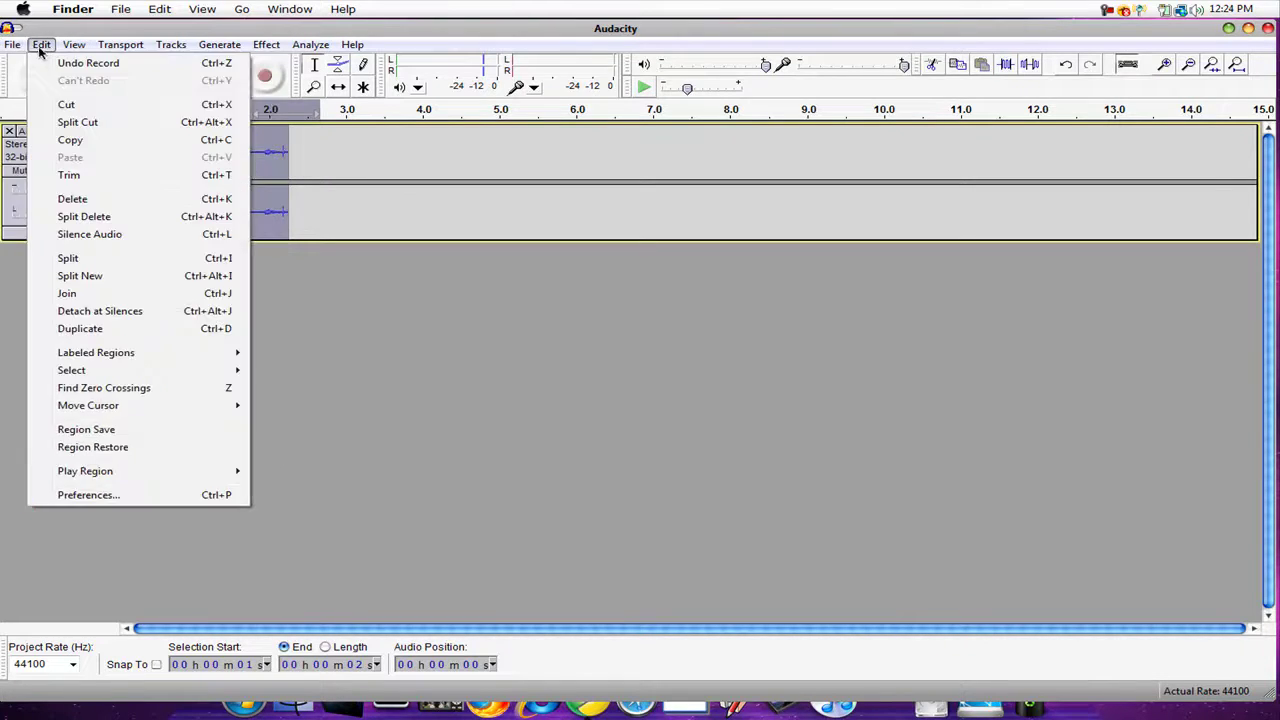
left_click(70, 199)
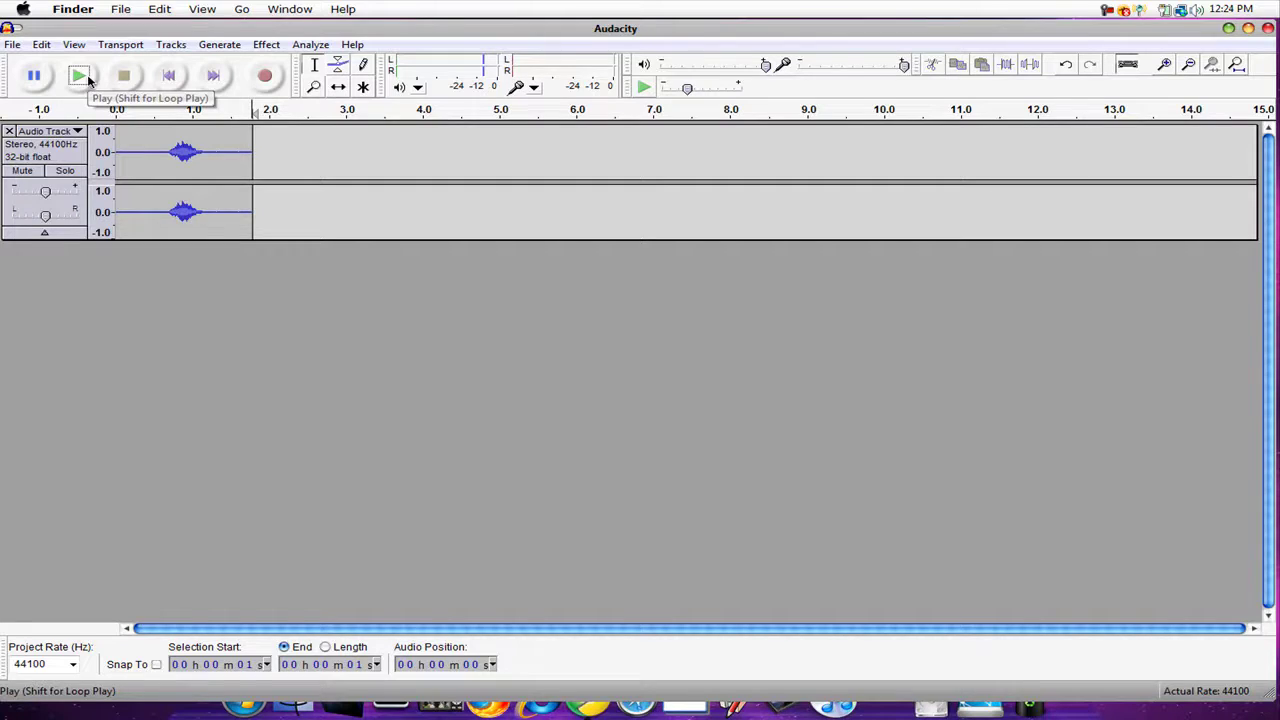
left_click(168, 75)
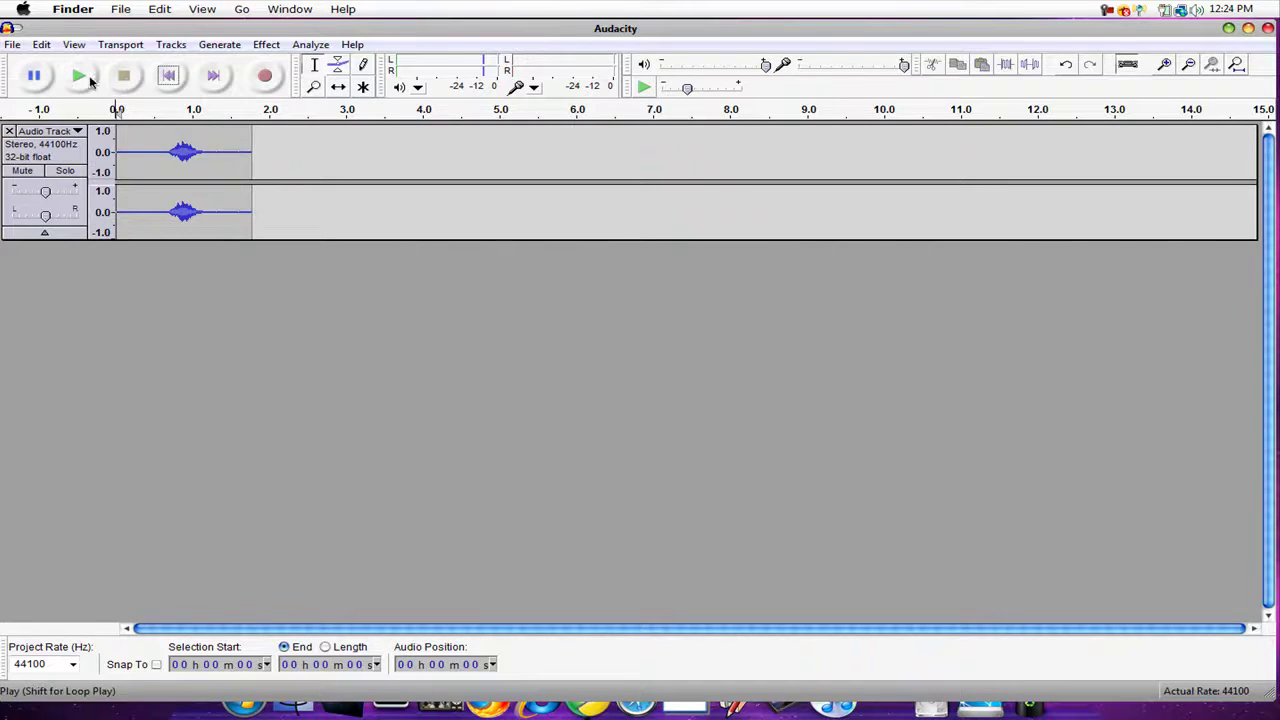
left_click(86, 78)
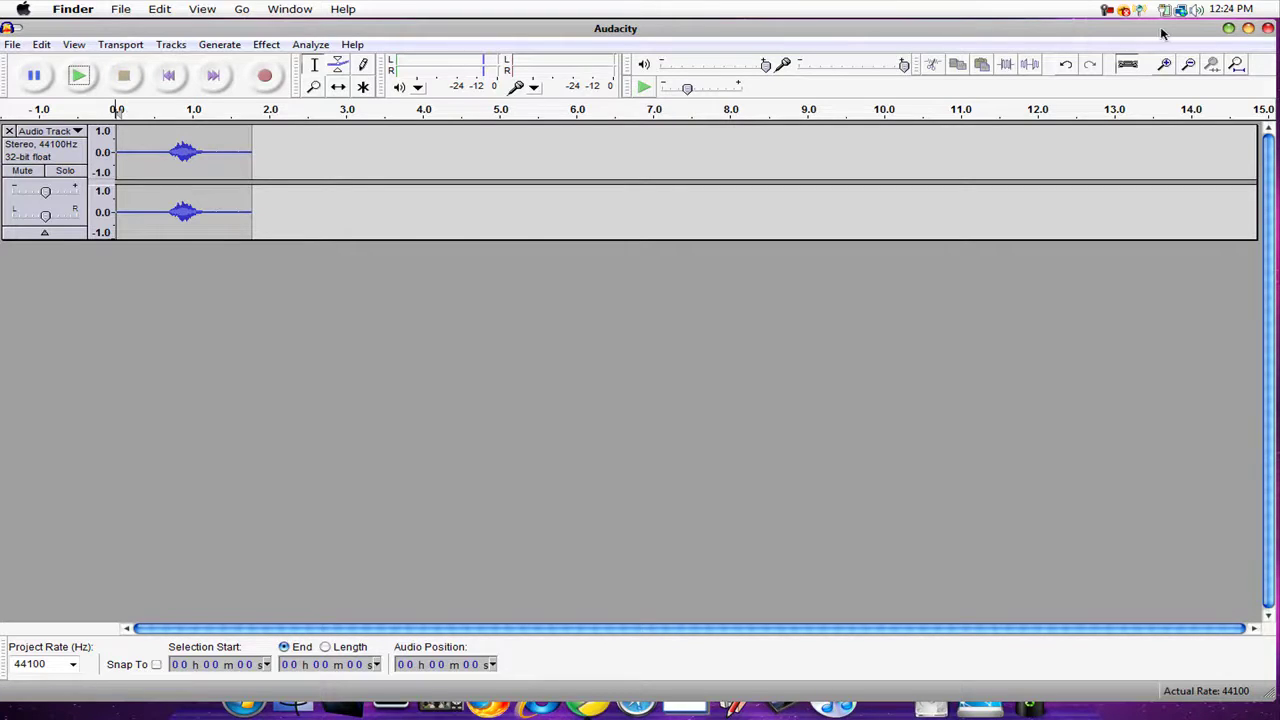
left_click(1229, 29)
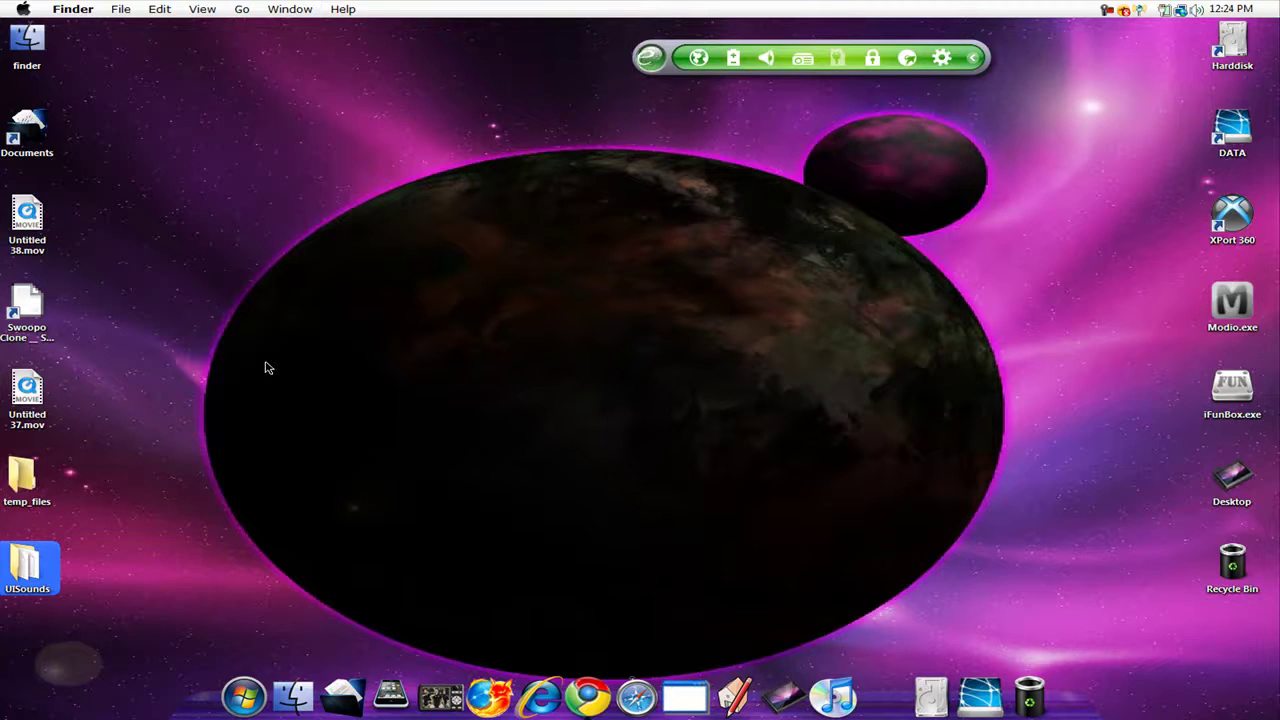
Keep the UISounds folder's name unchanged and open it to list its .caf sounds
left_click_drag(266, 368, 266, 368)
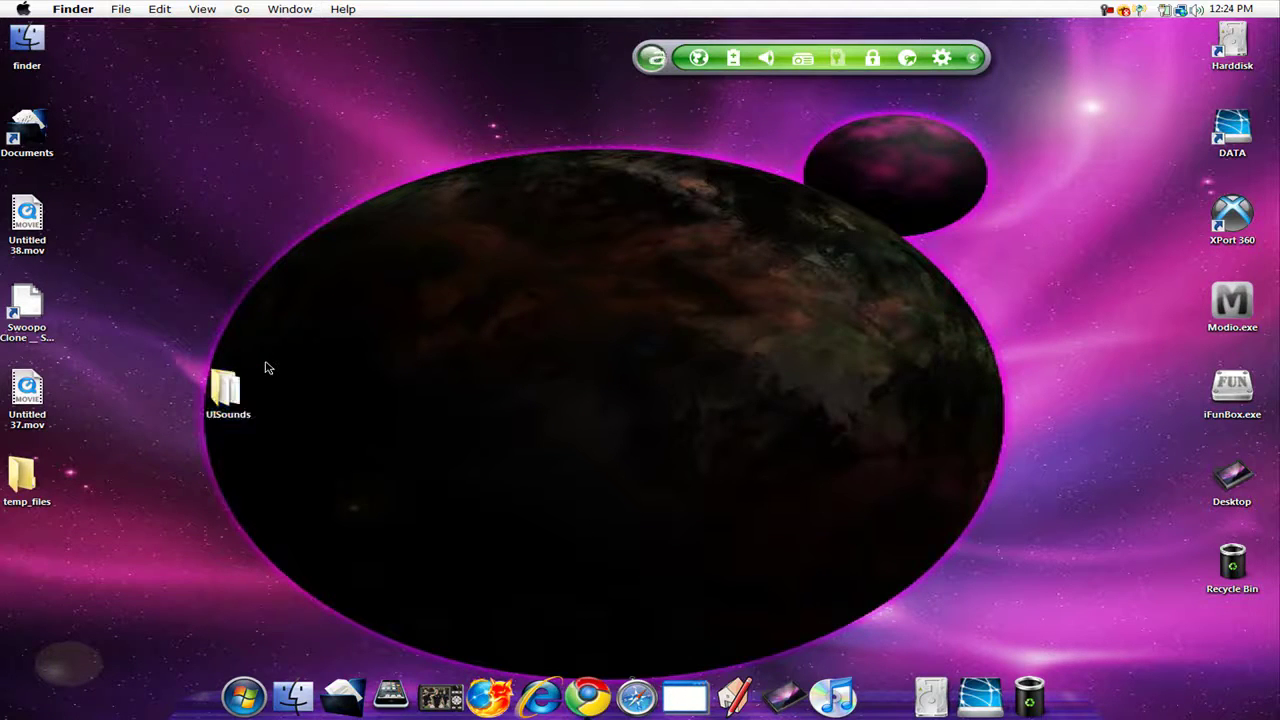
left_click(258, 373)
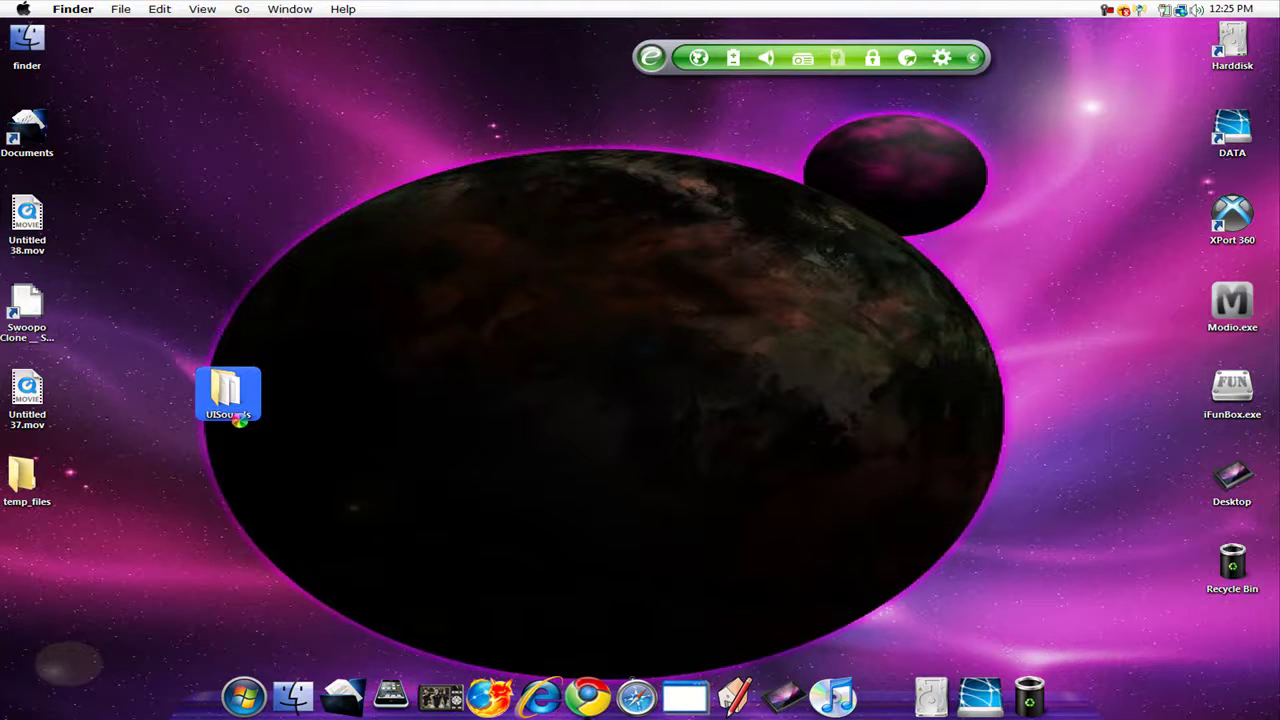
right_click(237, 419)
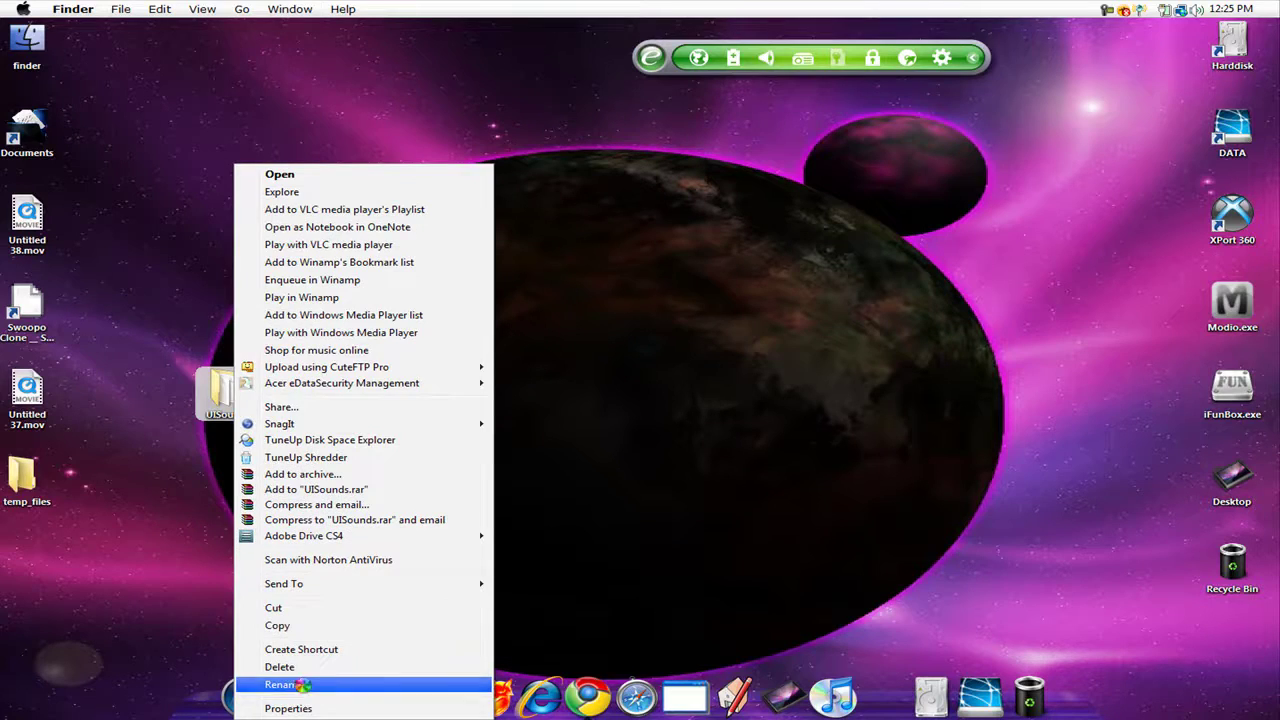
left_click(290, 684)
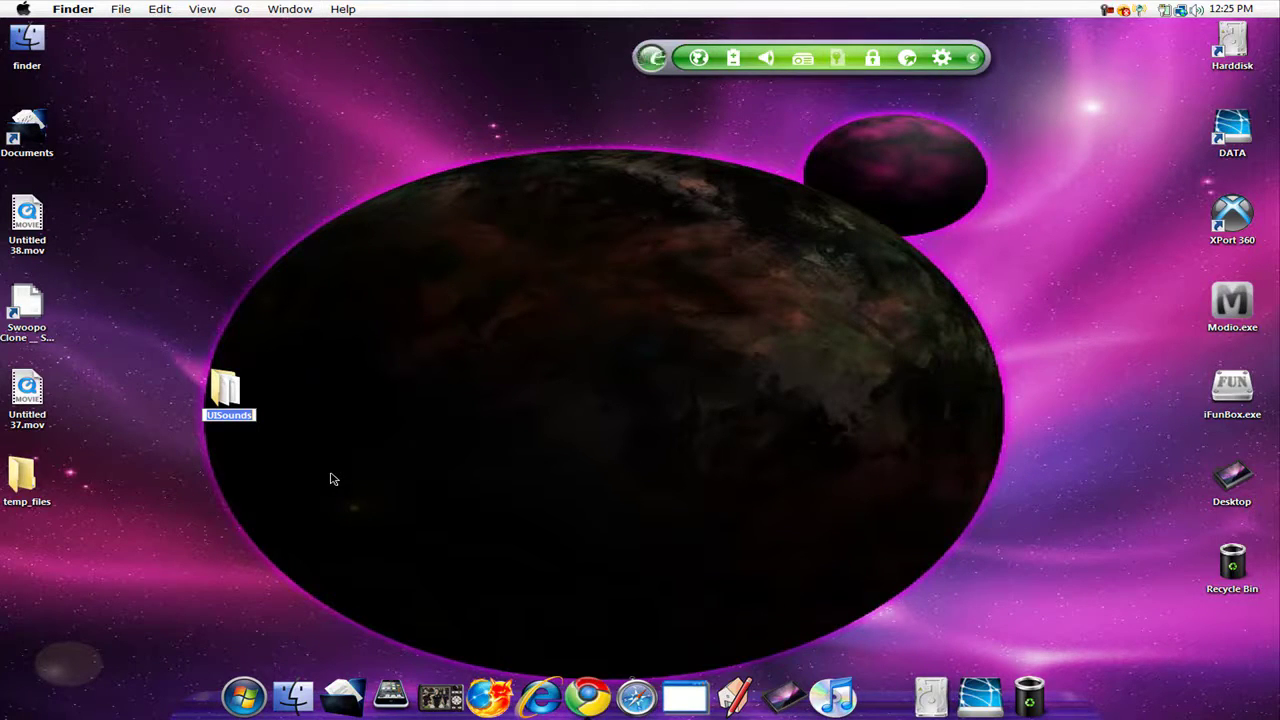
key("Return")
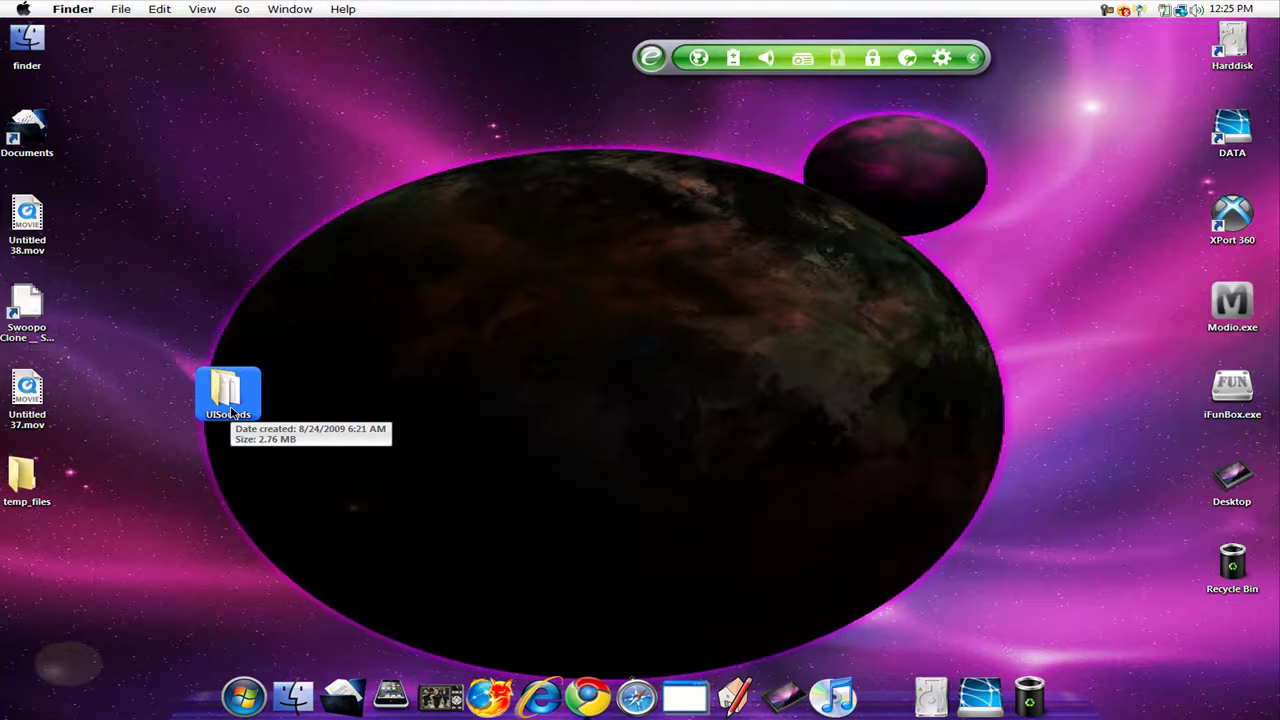
left_click_drag(232, 413, 233, 412)
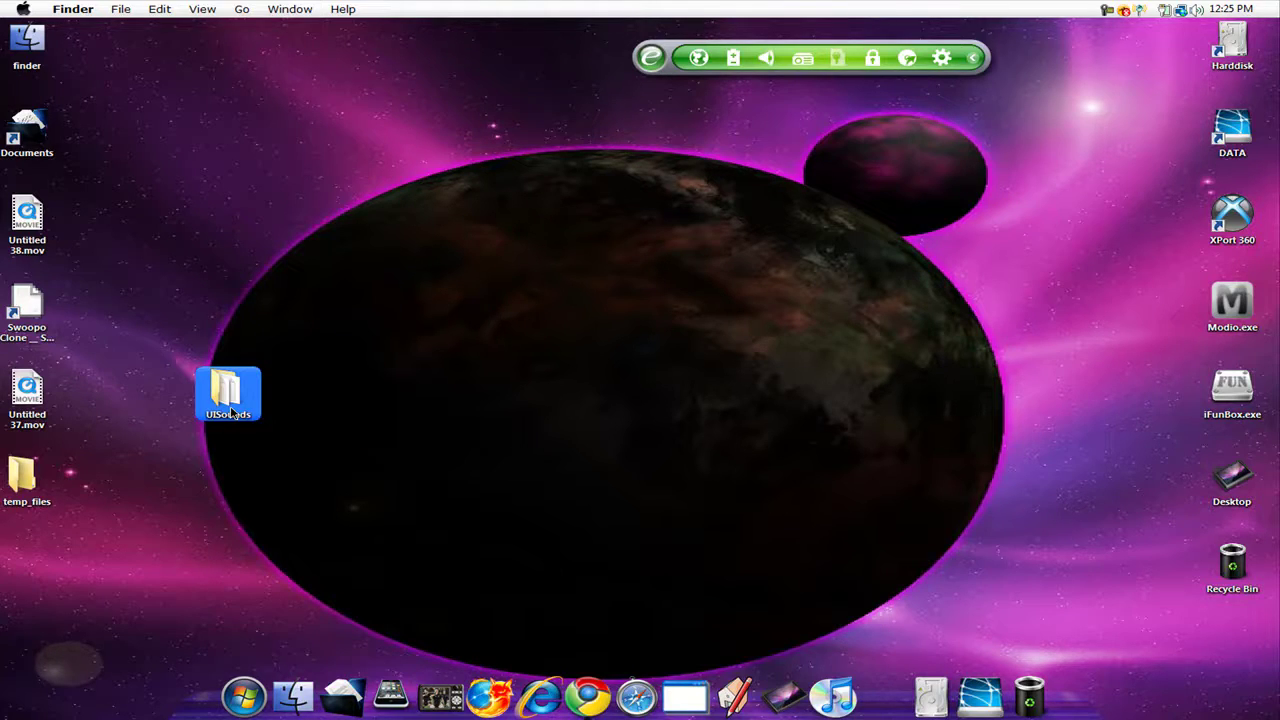
double_click(230, 410)
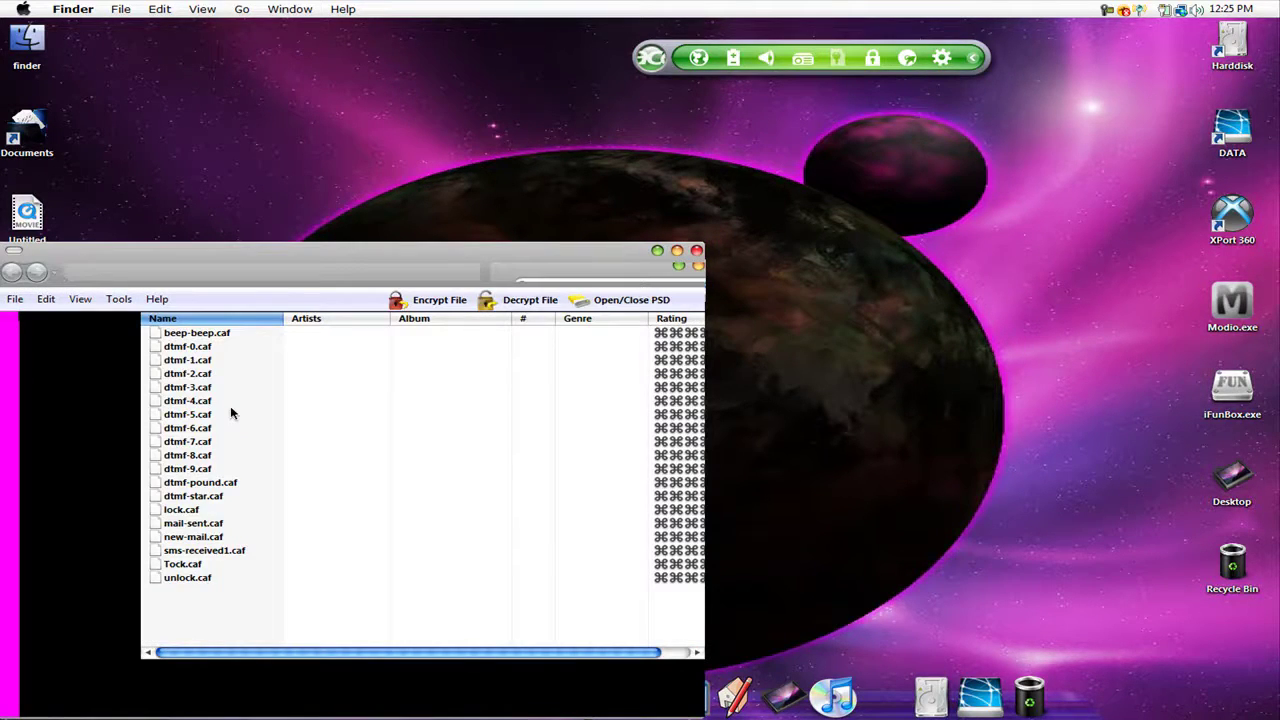
Copy the base name 'dtmf-0' from dtmf-0.caf without renaming it, then minimize the window
left_click(183, 387)
left_click(180, 348)
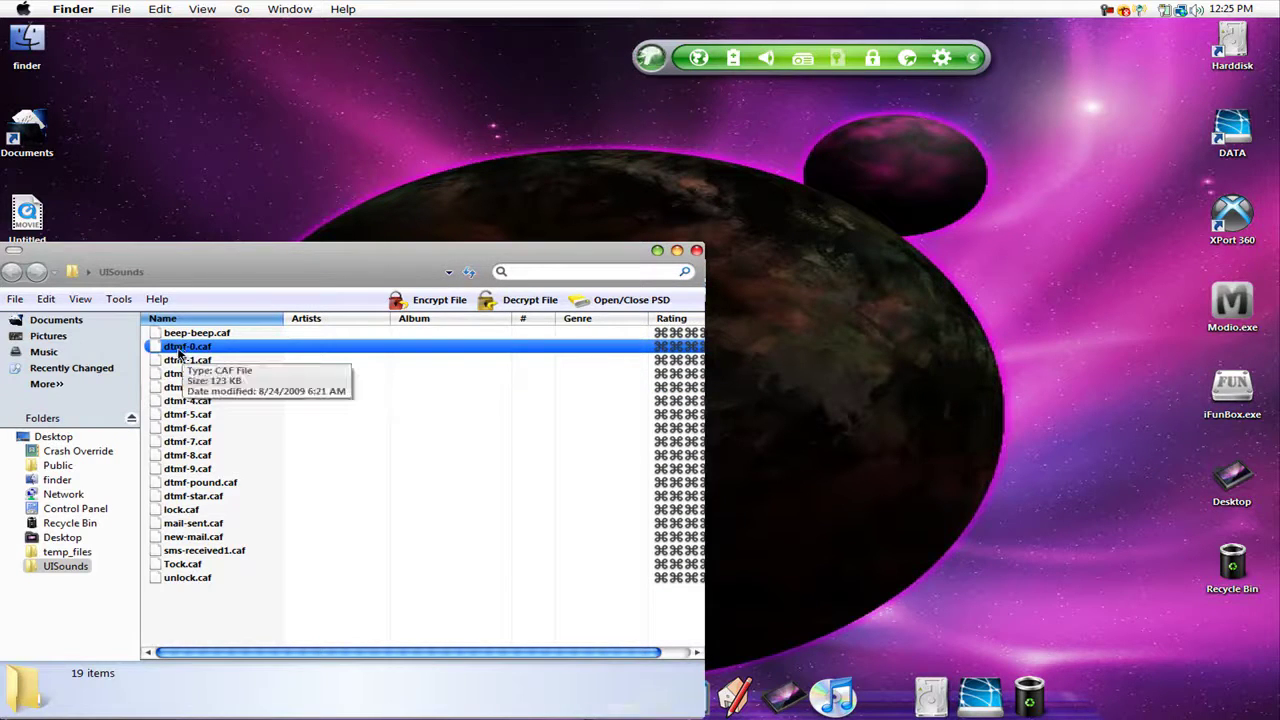
right_click(180, 350)
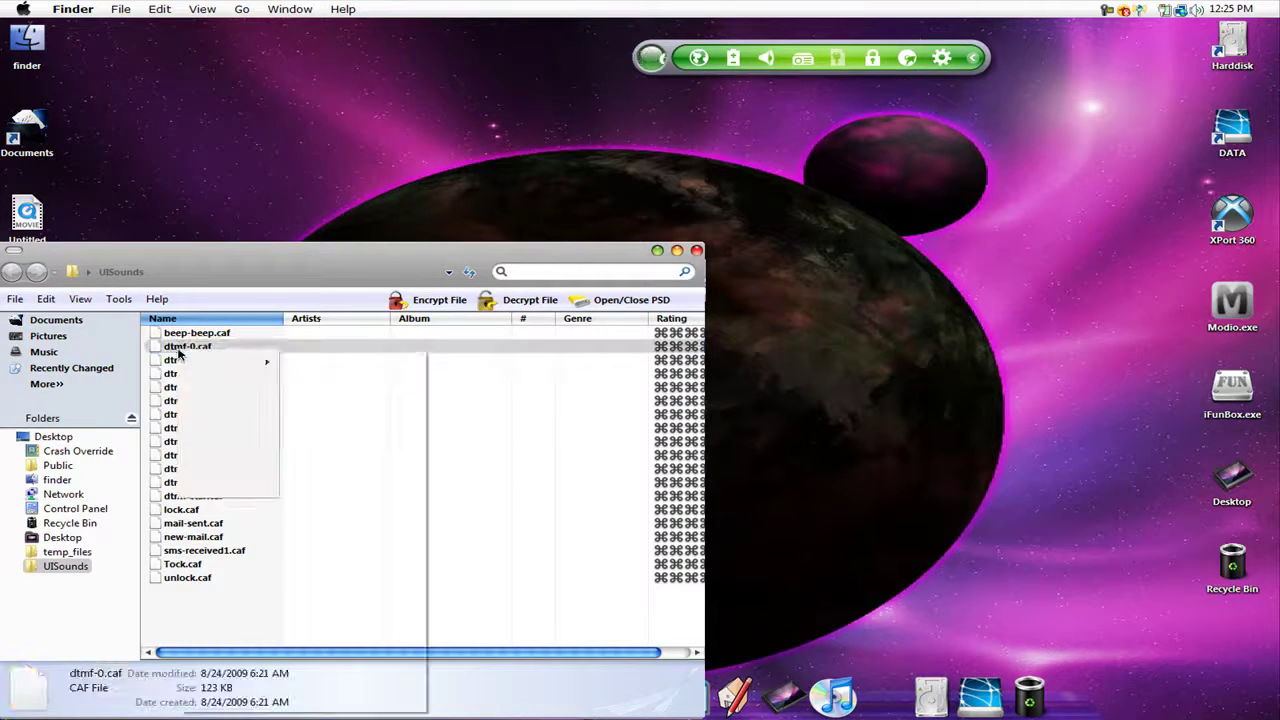
left_click(245, 676)
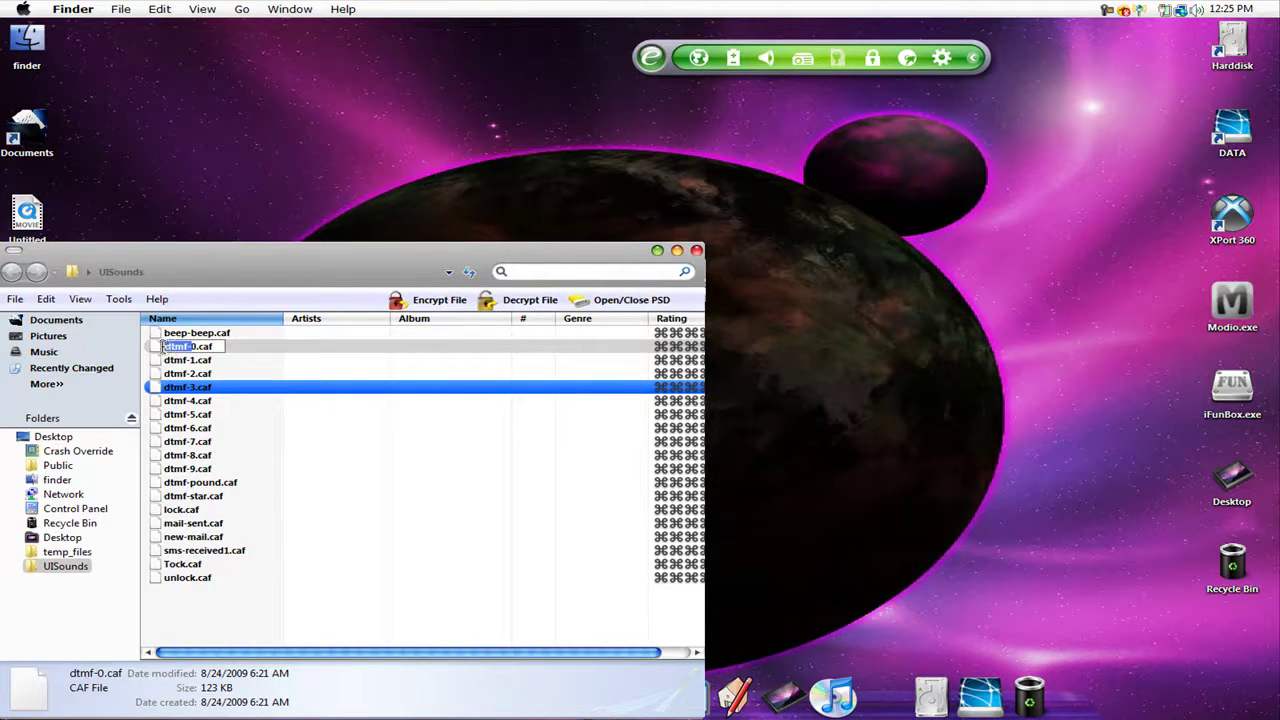
right_click(167, 346)
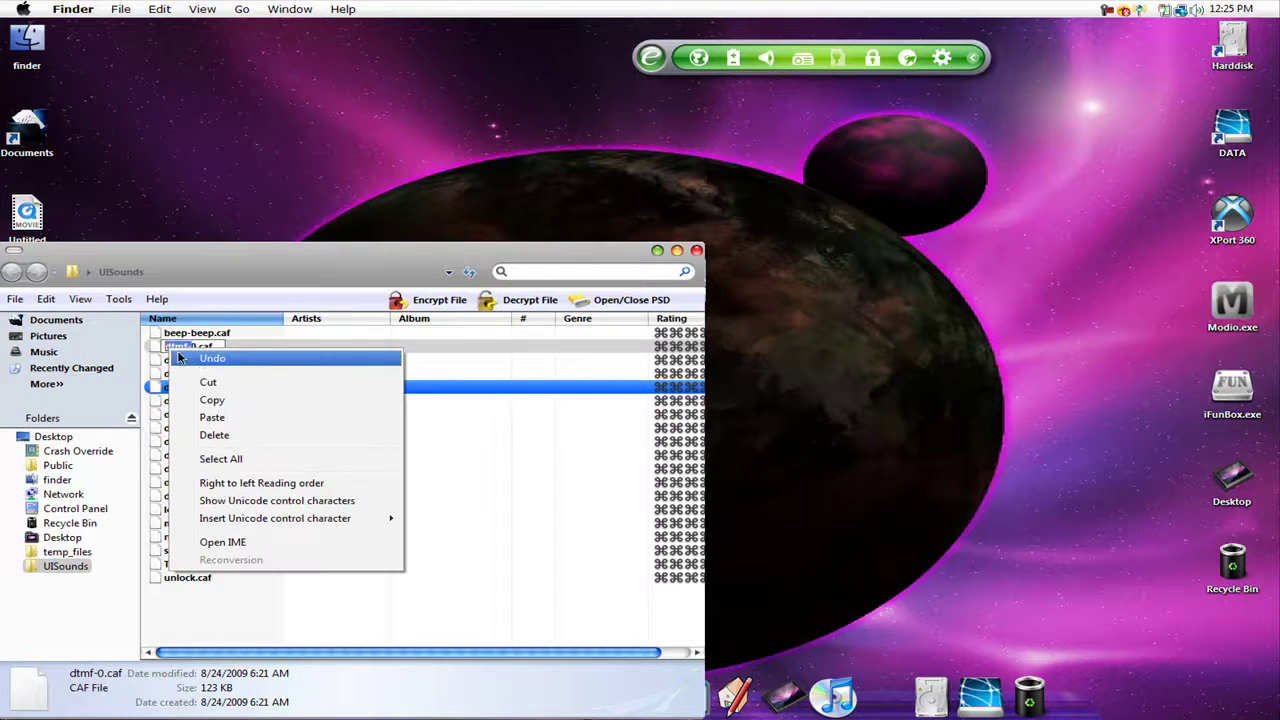
left_click(212, 401)
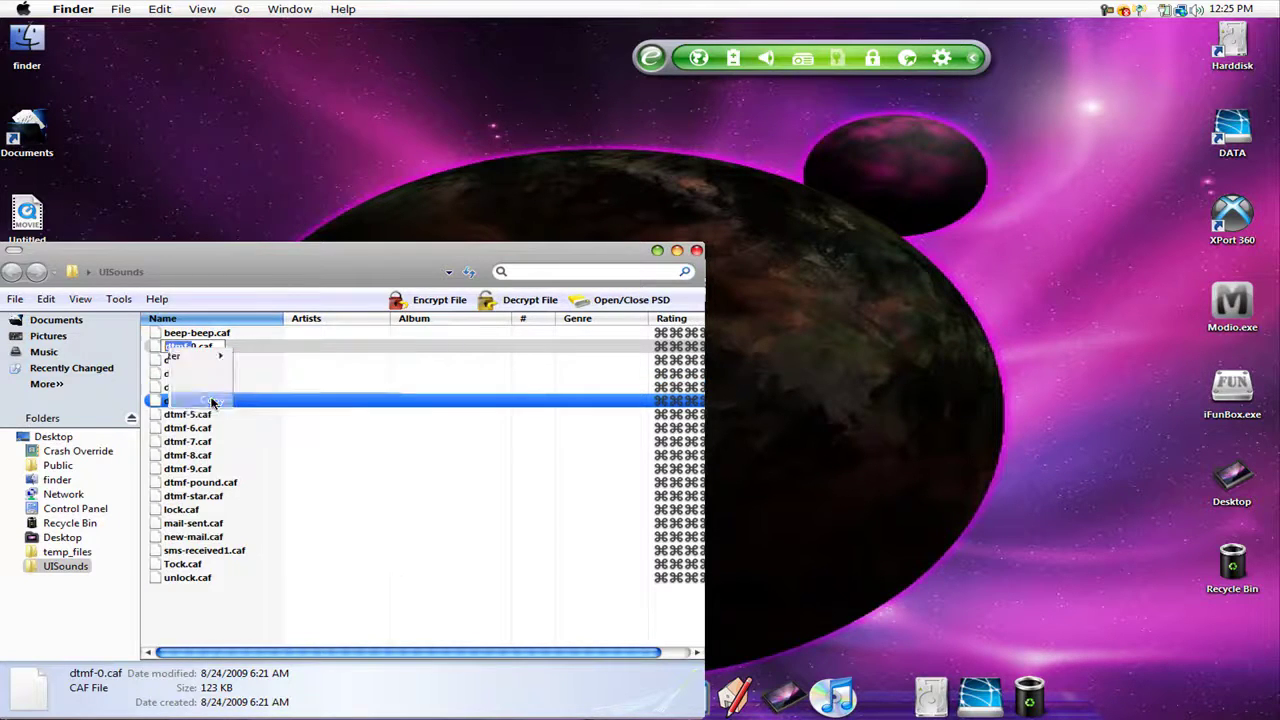
left_click(787, 428)
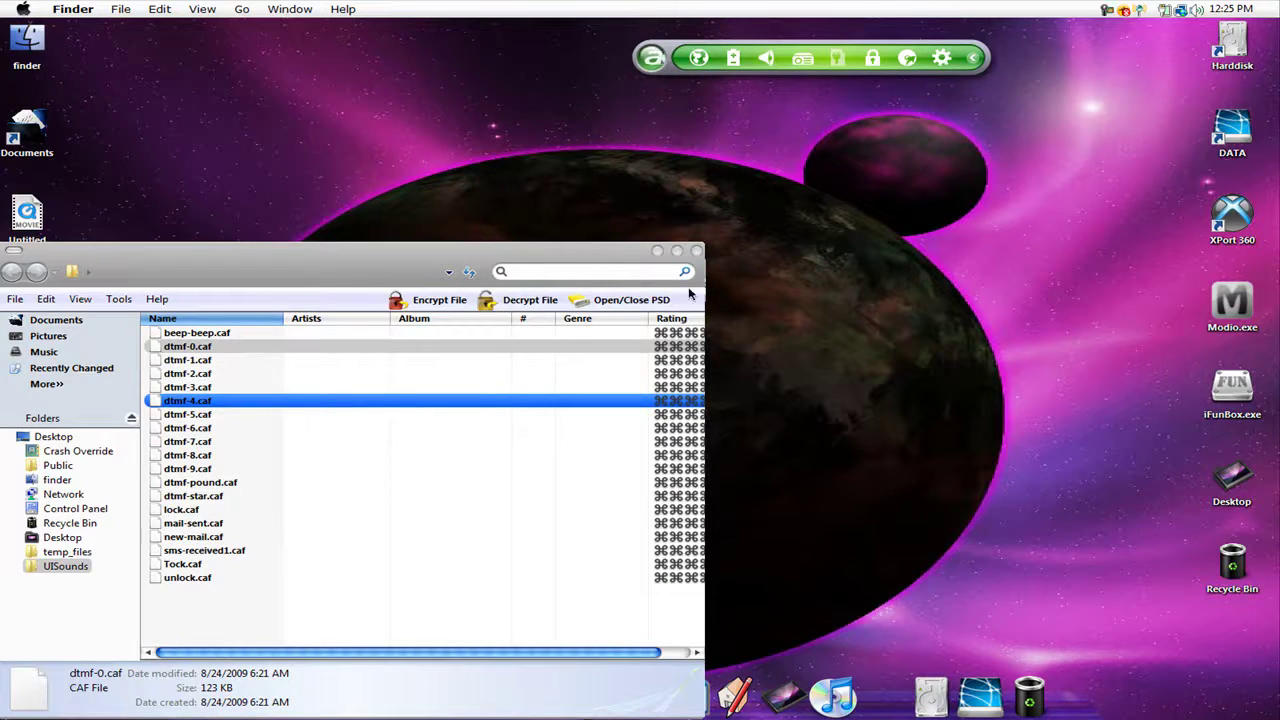
left_click(658, 251)
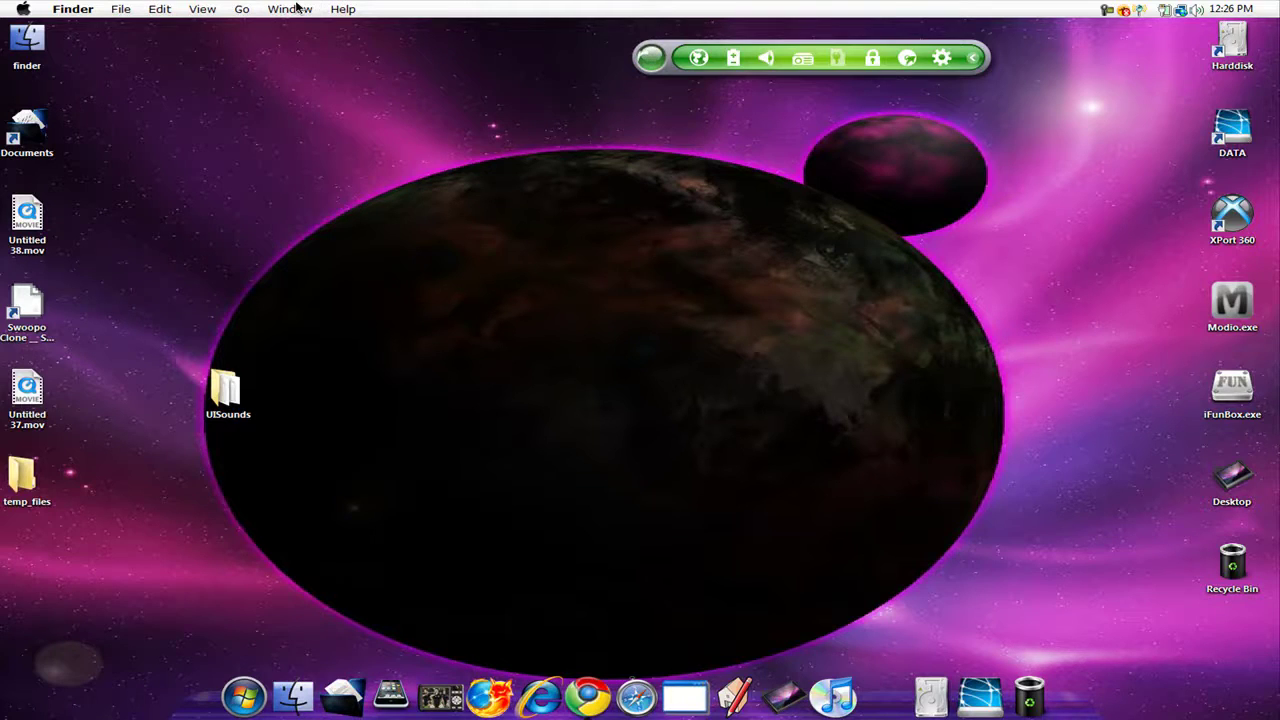
Switch back to the Audacity project and replay the trimmed tone clip
left_click(294, 9)
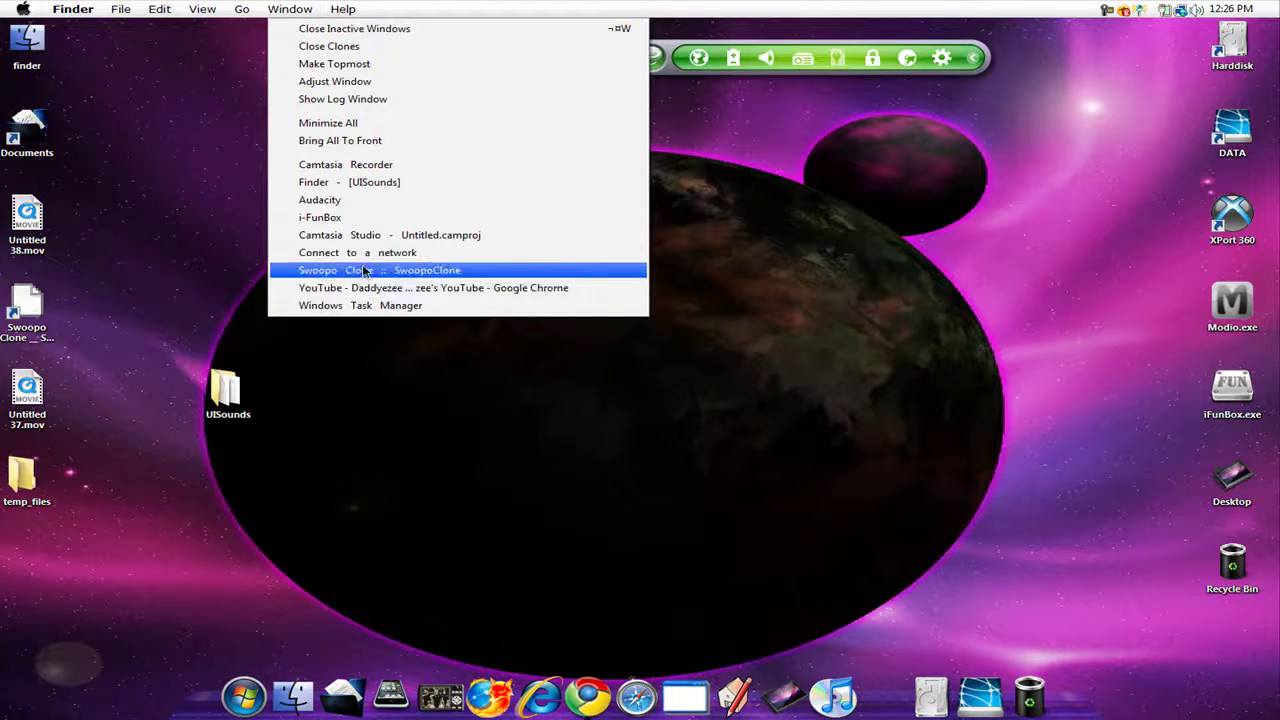
left_click(362, 208)
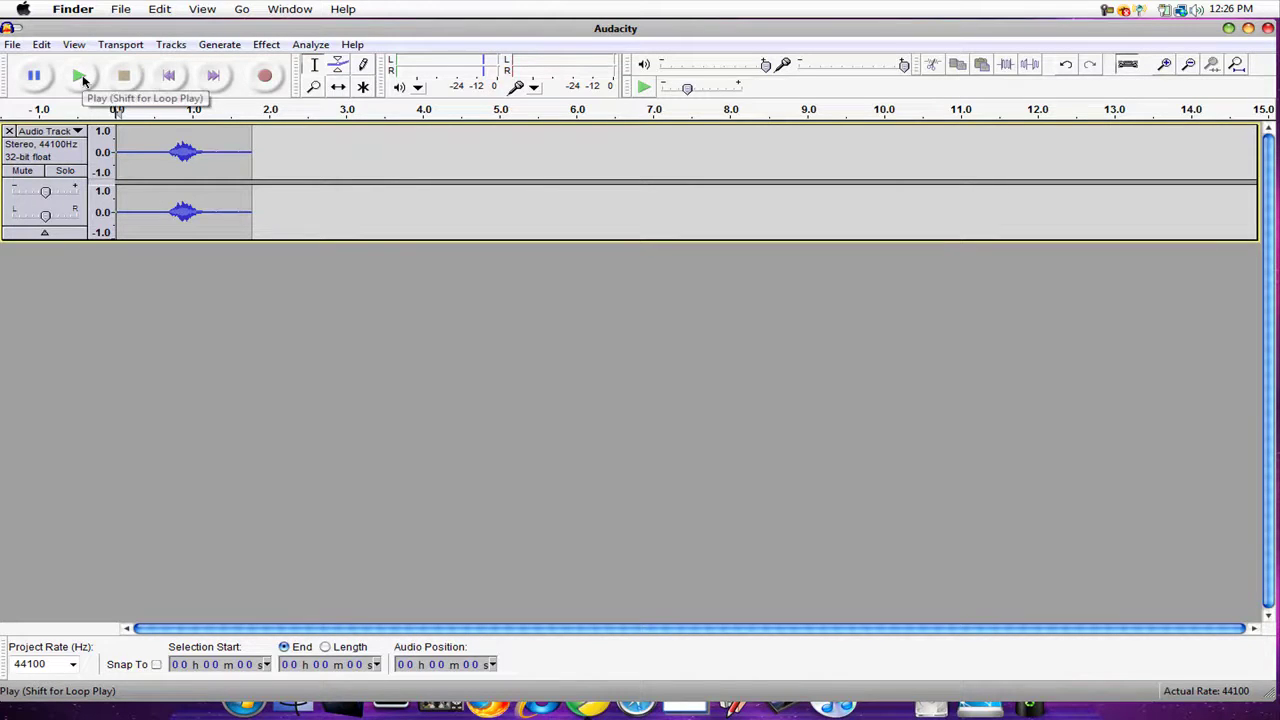
left_click(82, 77)
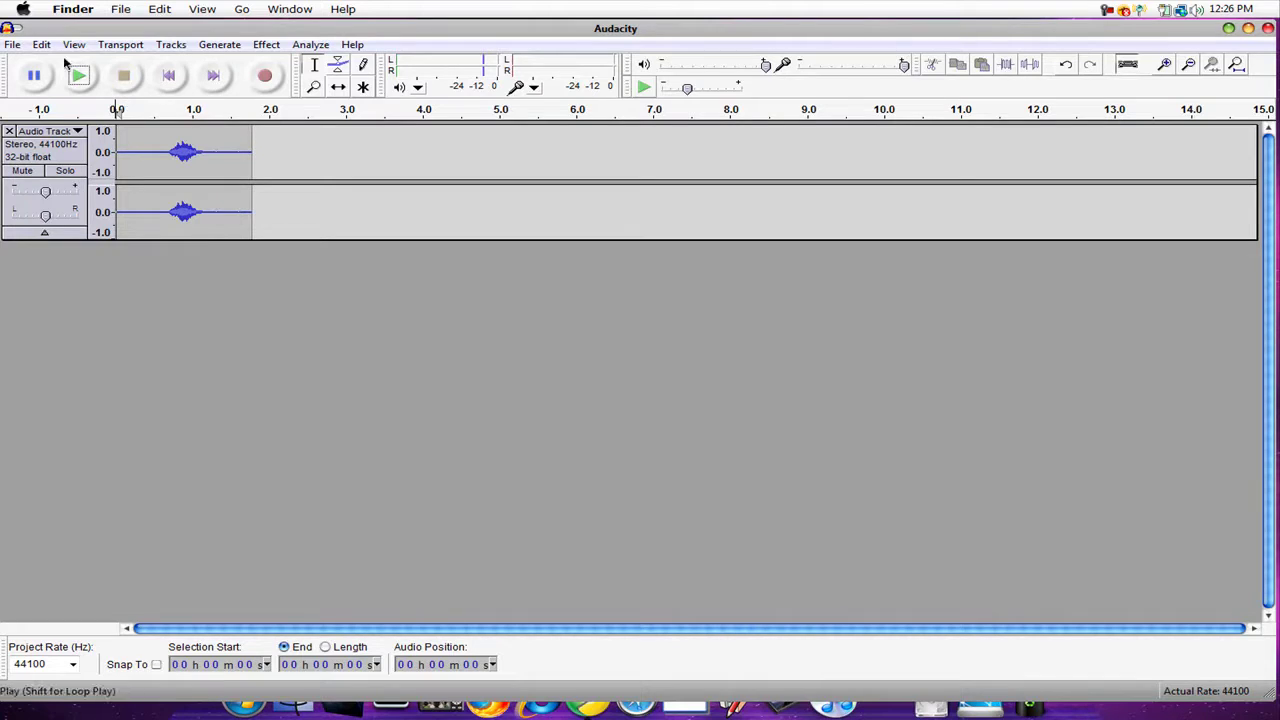
left_click(12, 45)
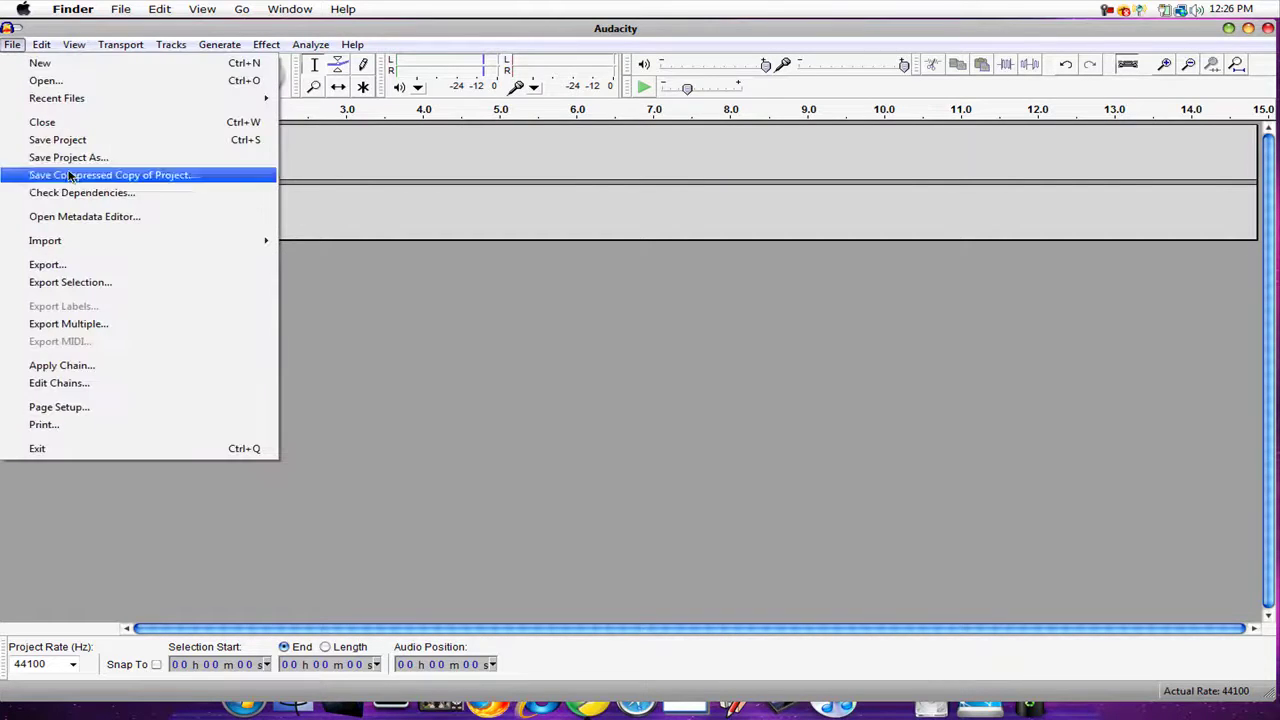
Export the clip to the Desktop as dtmf-1, a WAV signed 16-bit PCM file
left_click(95, 265)
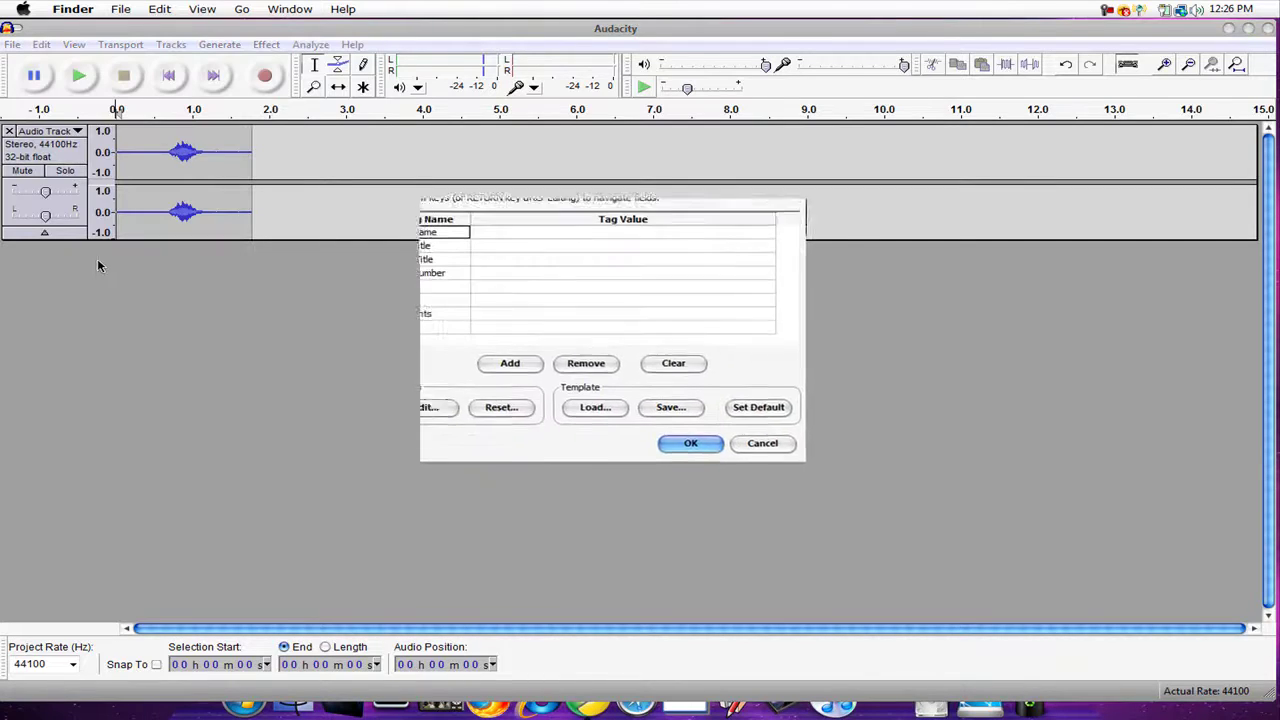
left_click(737, 479)
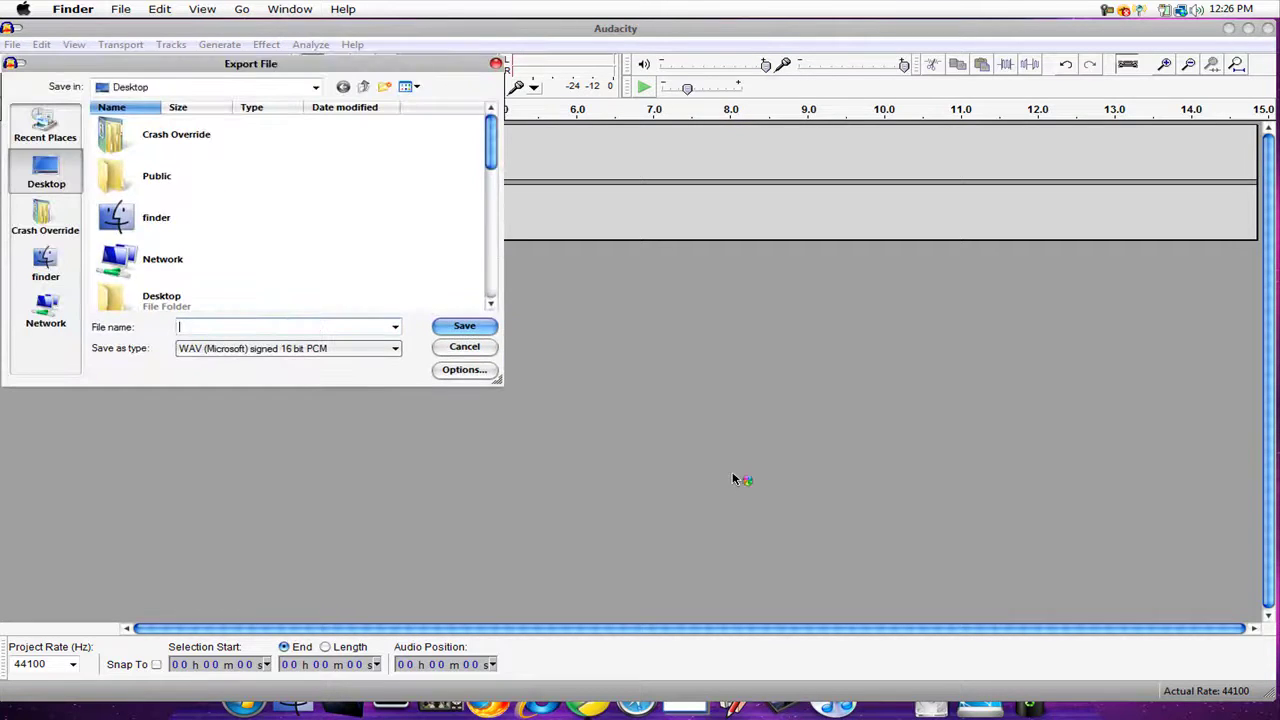
right_click(305, 327)
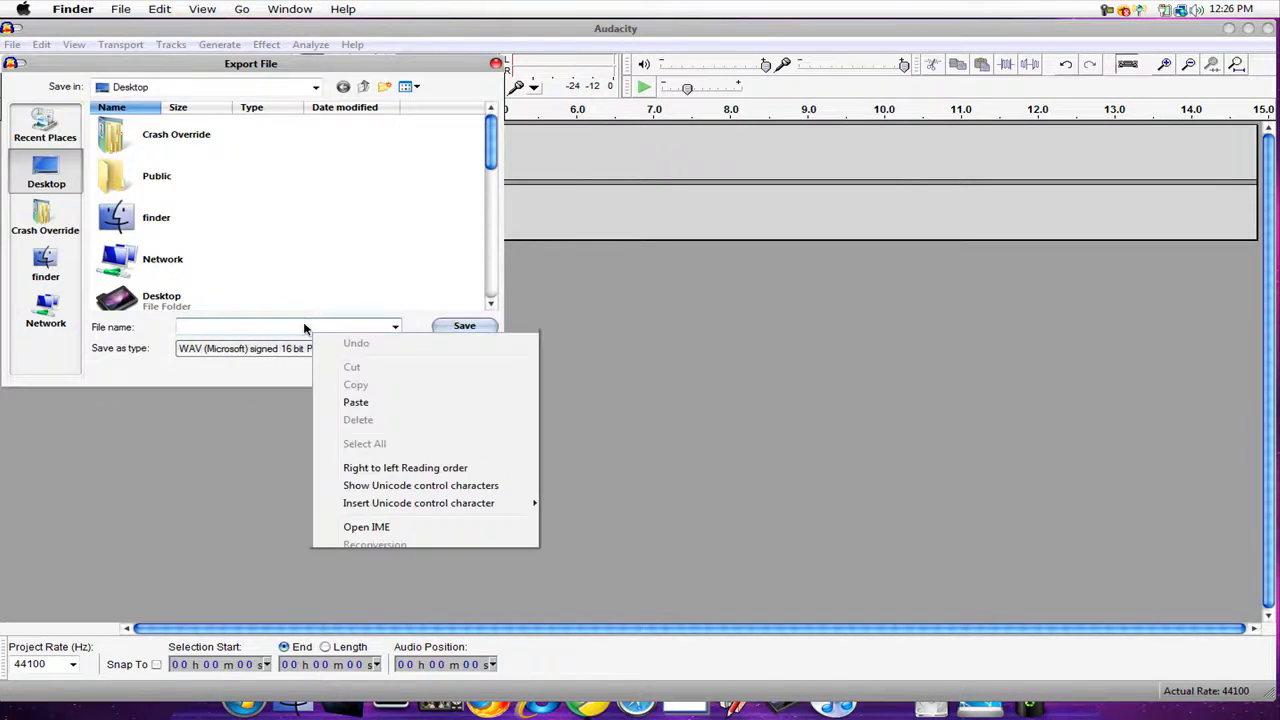
left_click(352, 401)
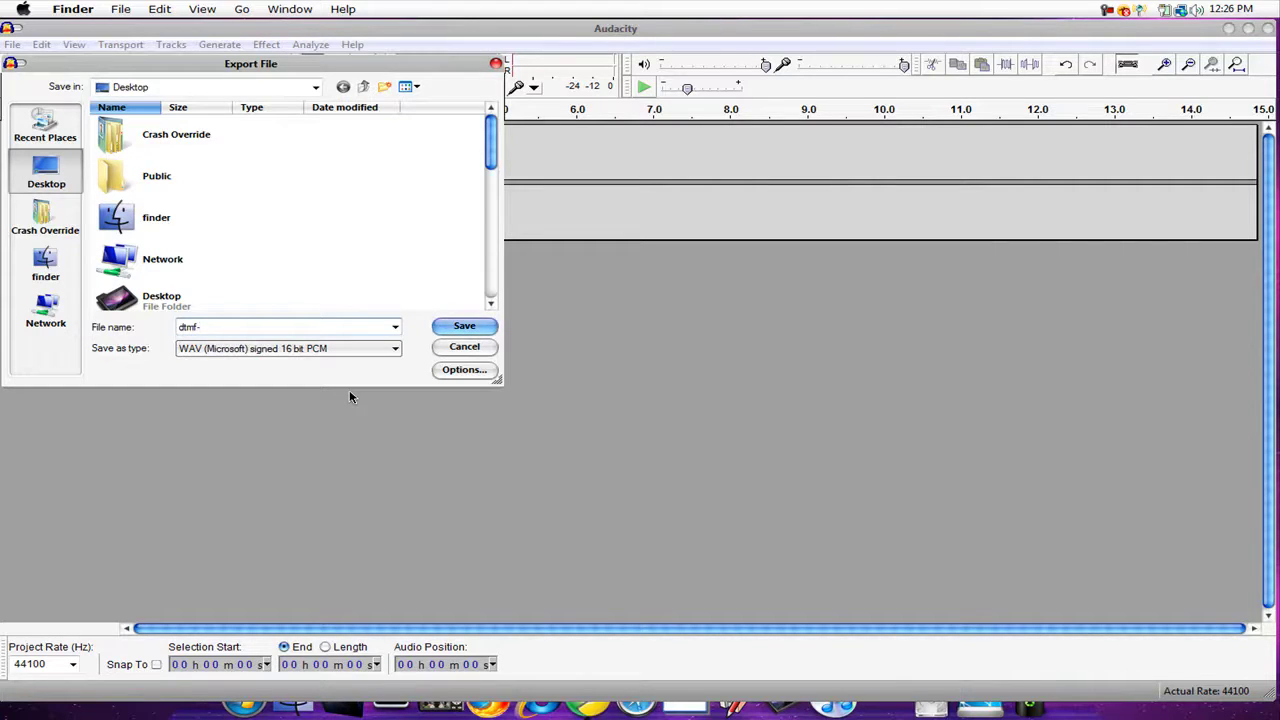
type("1")
left_click(488, 329)
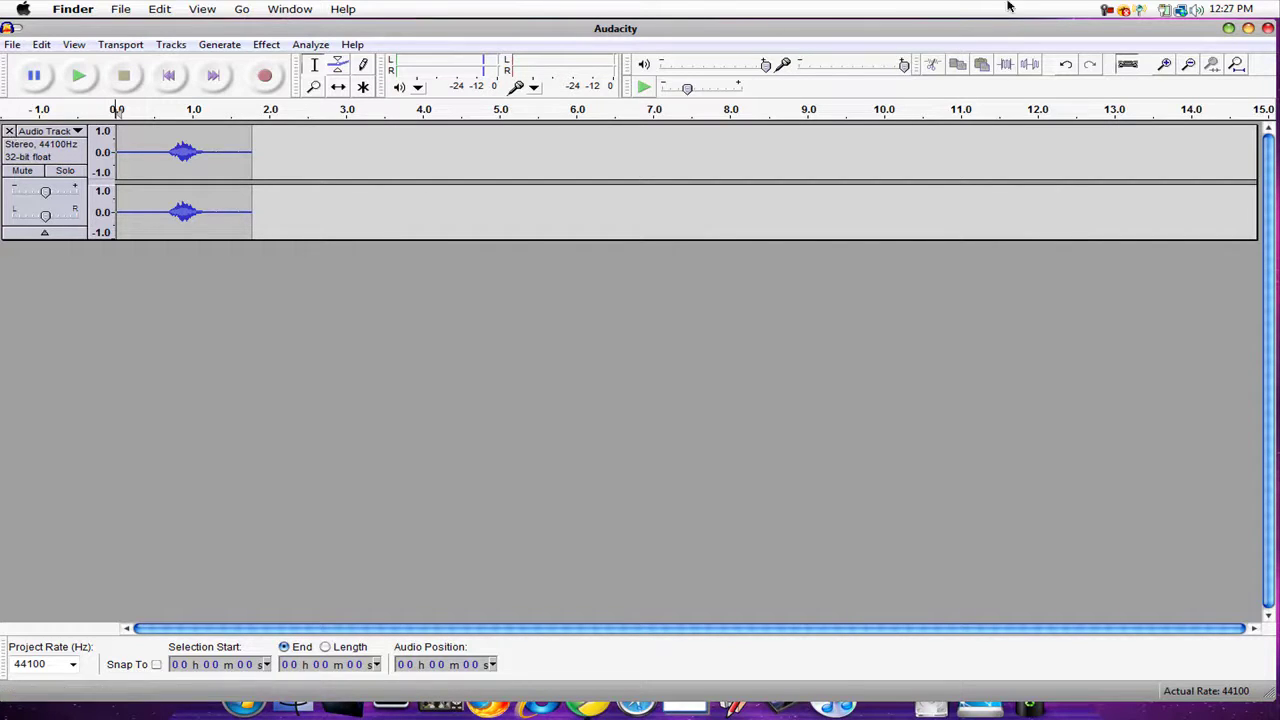
Leave Audacity and drag dtmf-1.wav from the lower left to the desktop's centre
left_click(1229, 30)
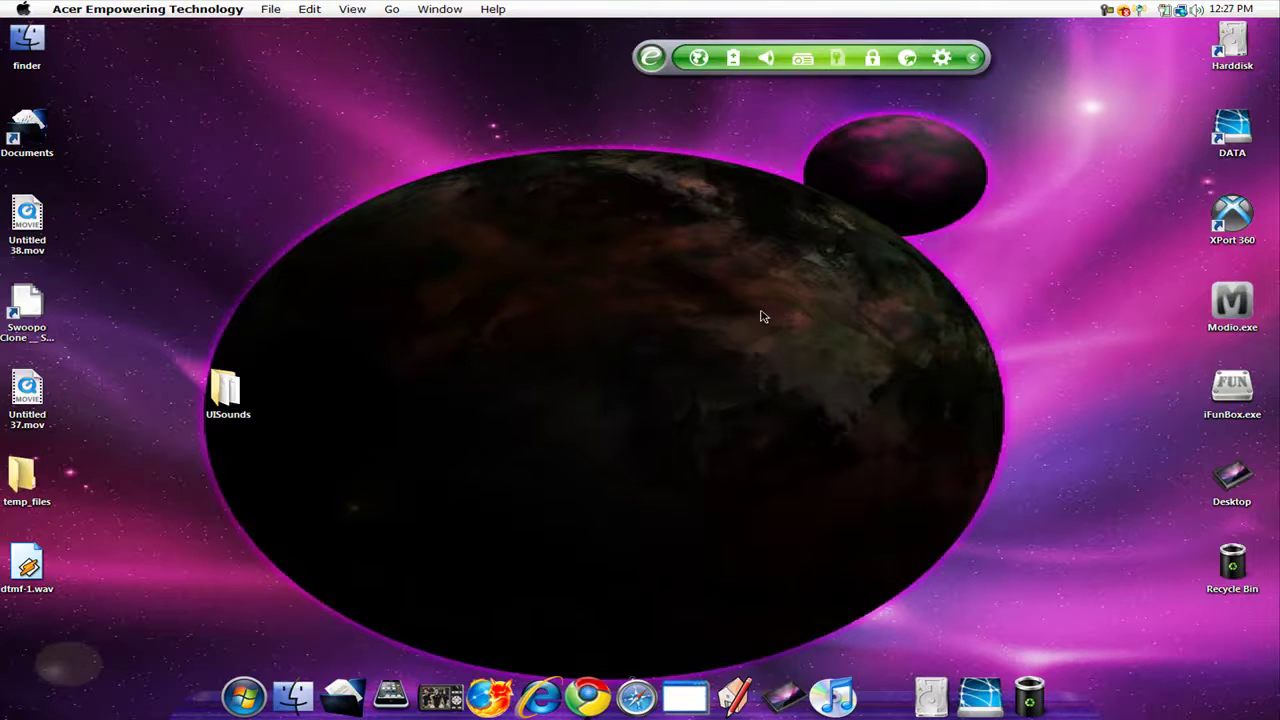
left_click(27, 565)
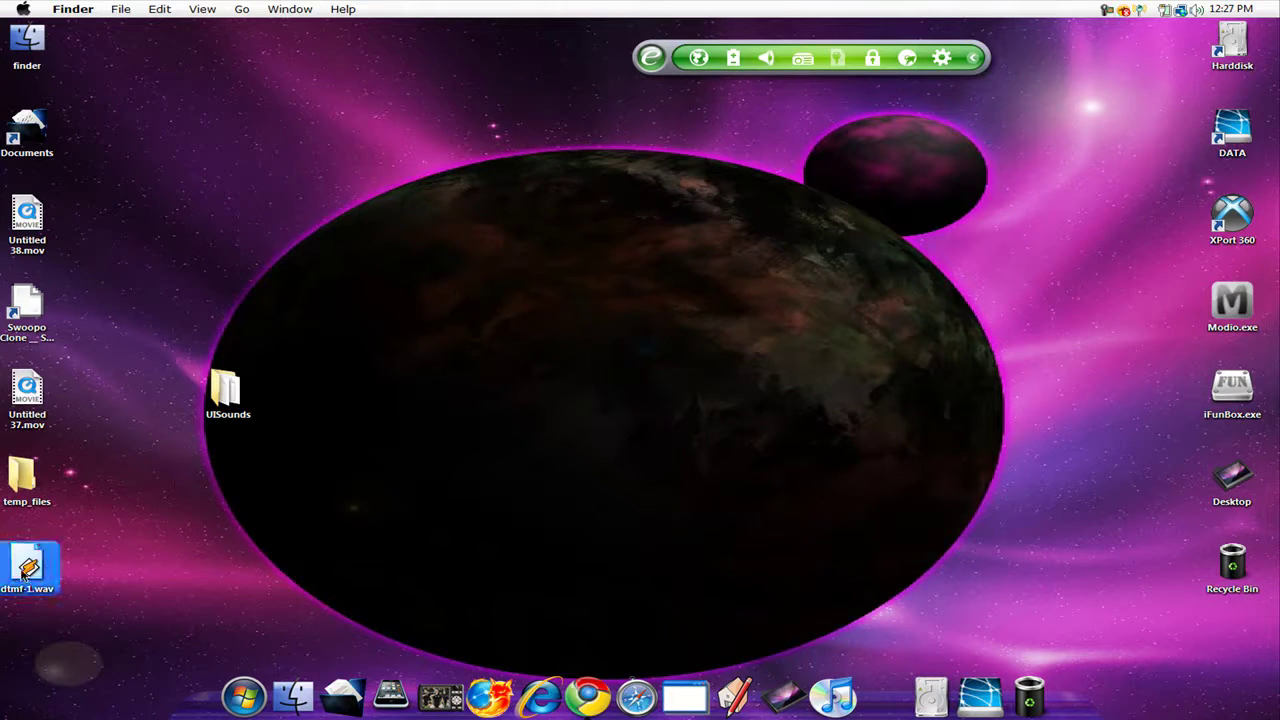
left_click_drag(27, 565, 572, 345)
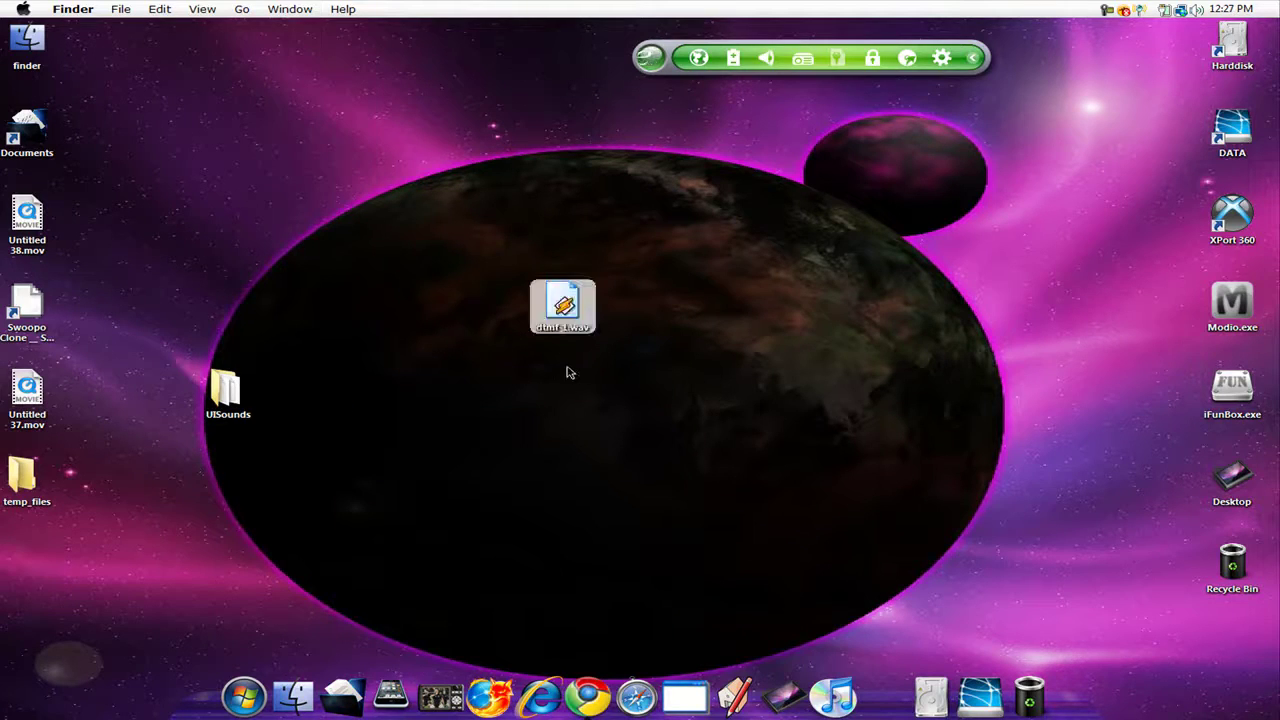
left_click(567, 335)
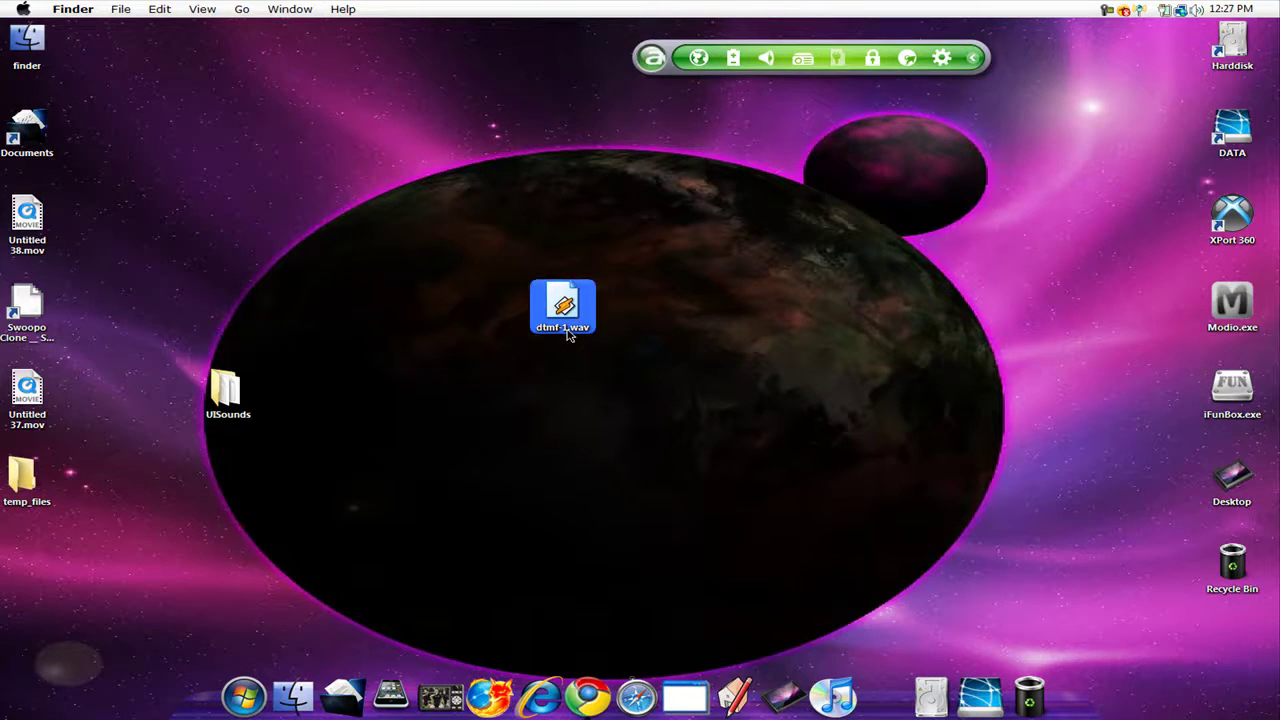
Rename dtmf-1.wav to dtmf-1.caf, accepting the file extension change
right_click(567, 335)
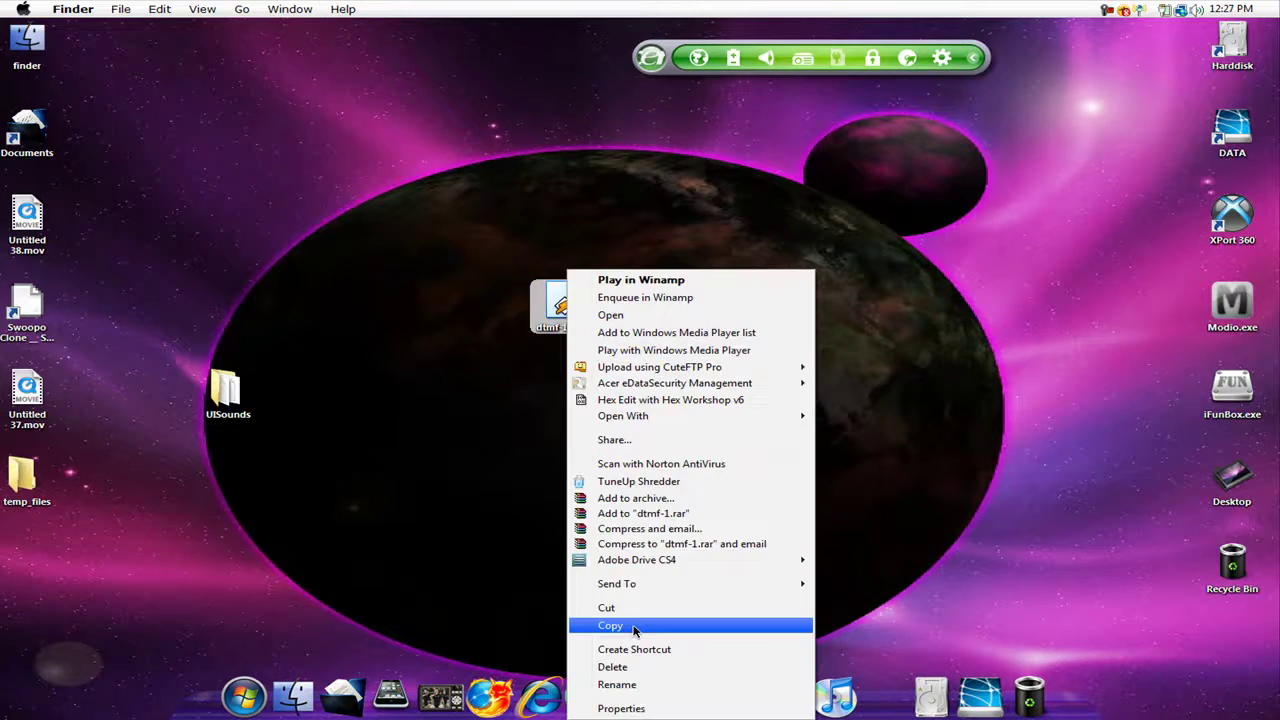
left_click(617, 685)
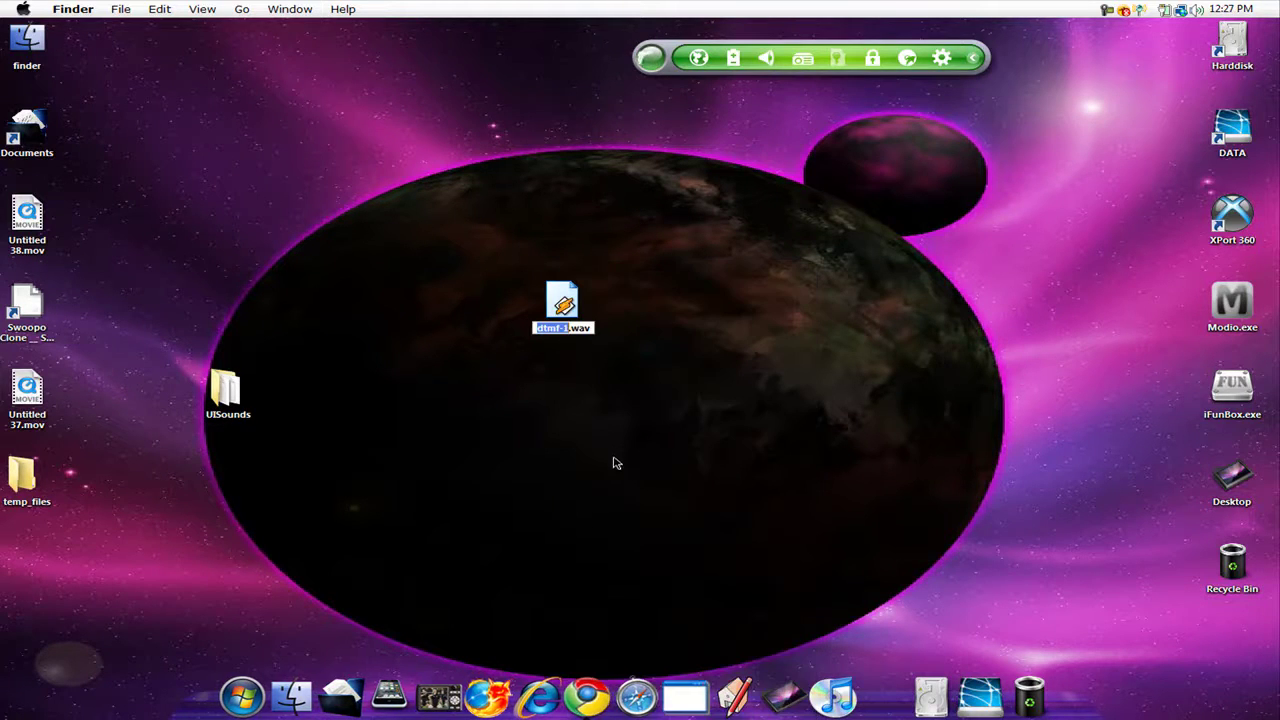
key("End")
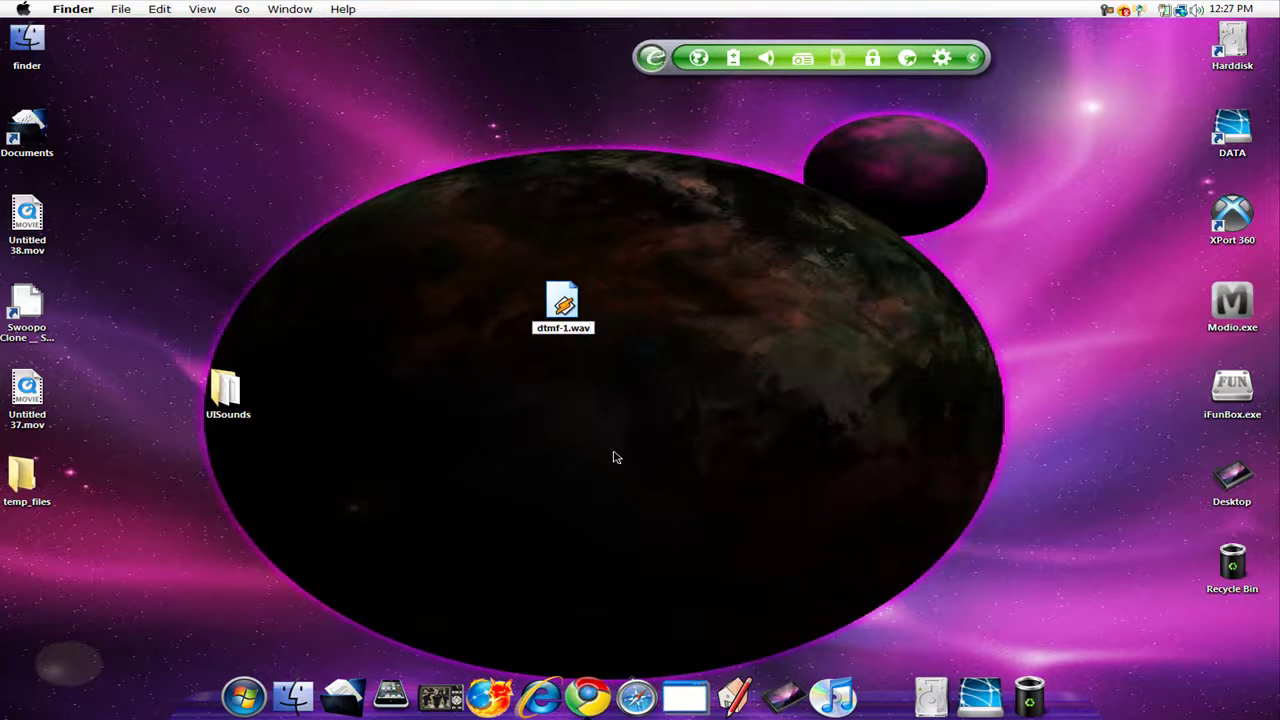
key("BackSpace")
key("BackSpace")
key("BackSpace")
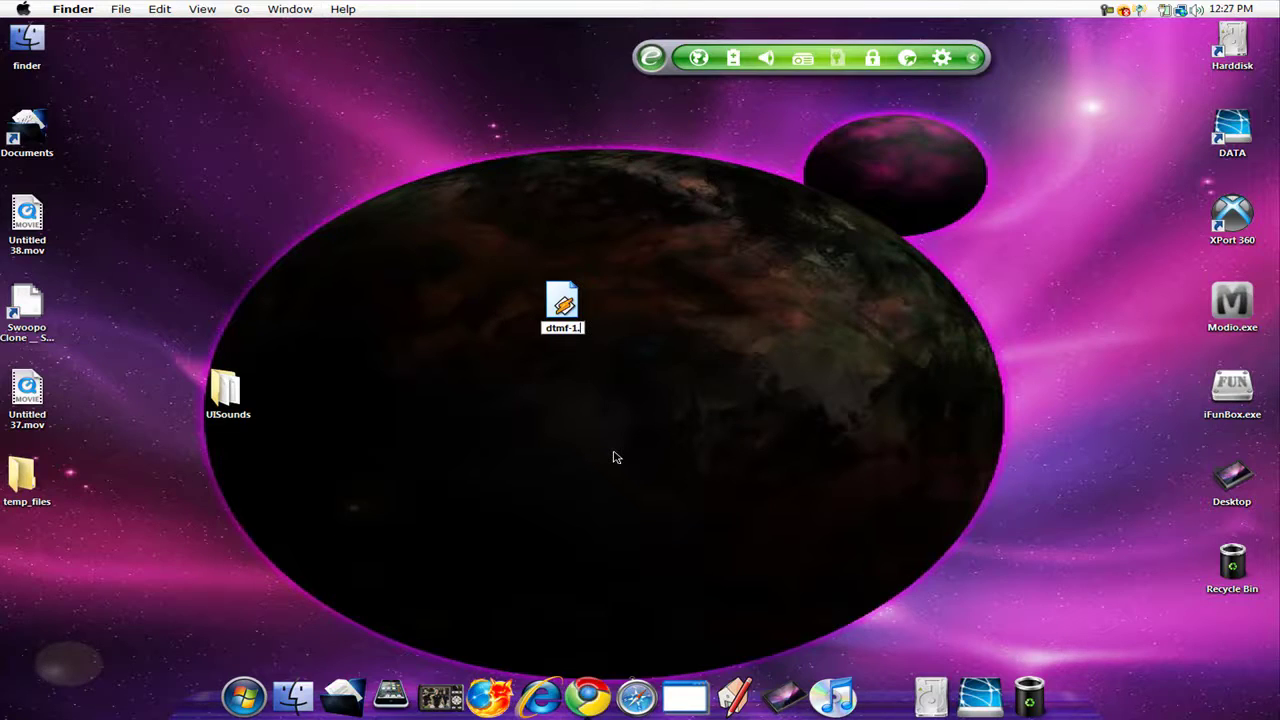
type("caf")
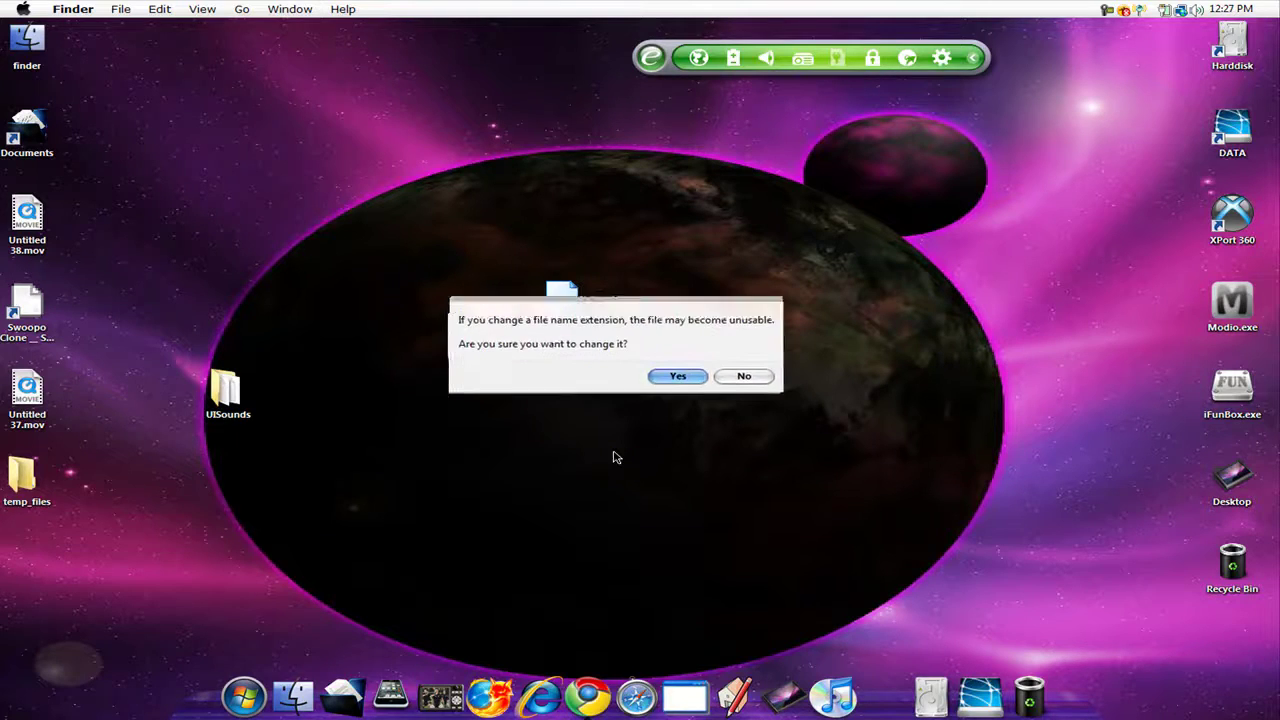
key("Return")
left_click_drag(612, 452, 700, 390)
Open the UISounds folder and look through its .caf sound files
double_click(226, 378)
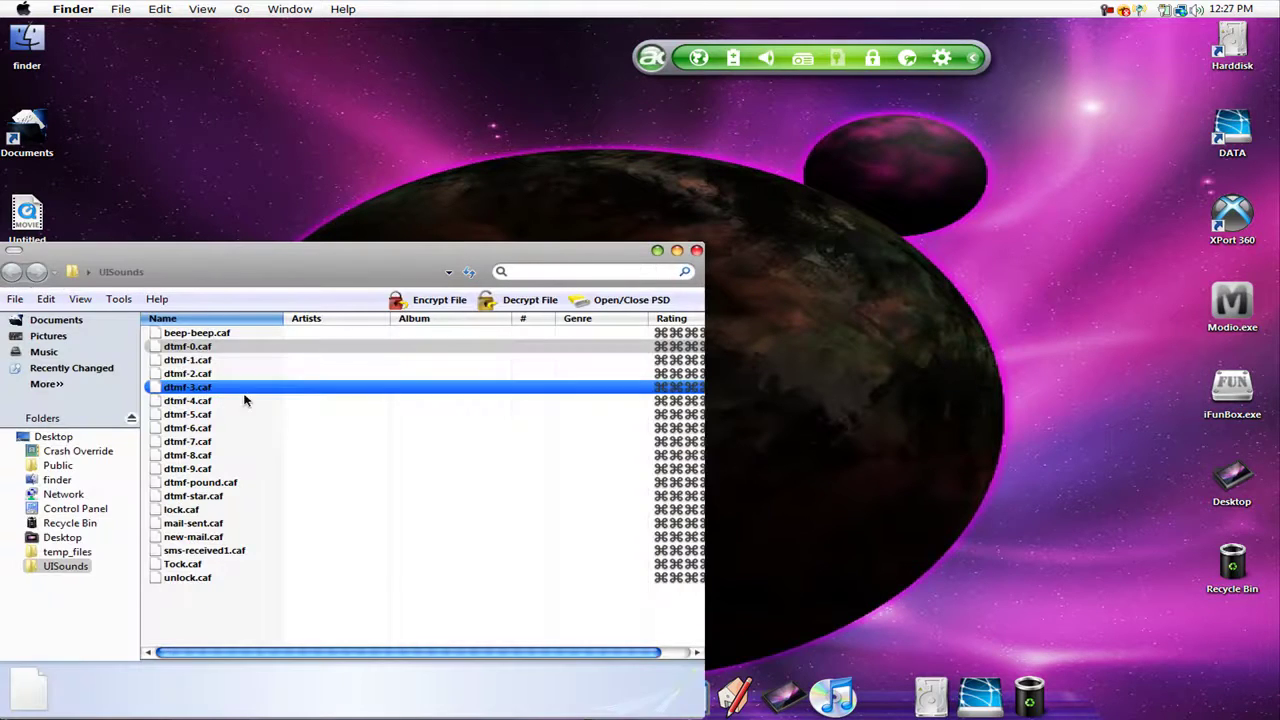
left_click(214, 362)
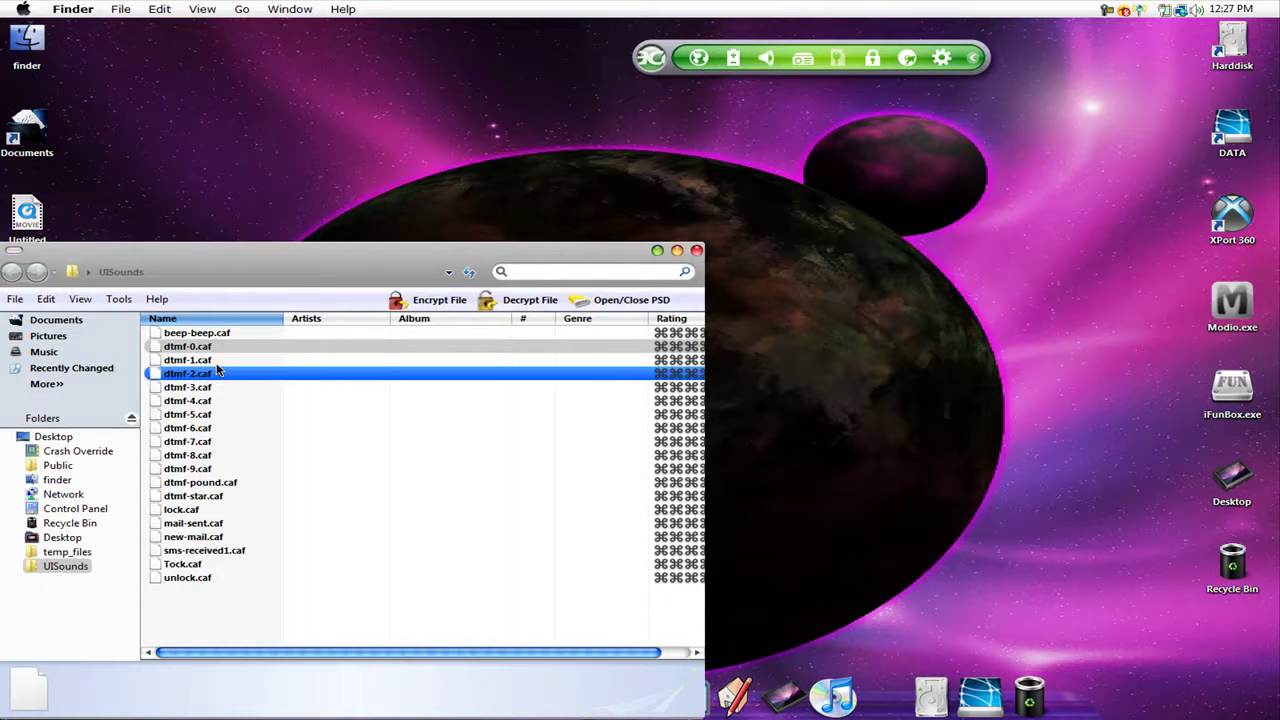
left_click(214, 346)
left_click(217, 455)
left_click(288, 537)
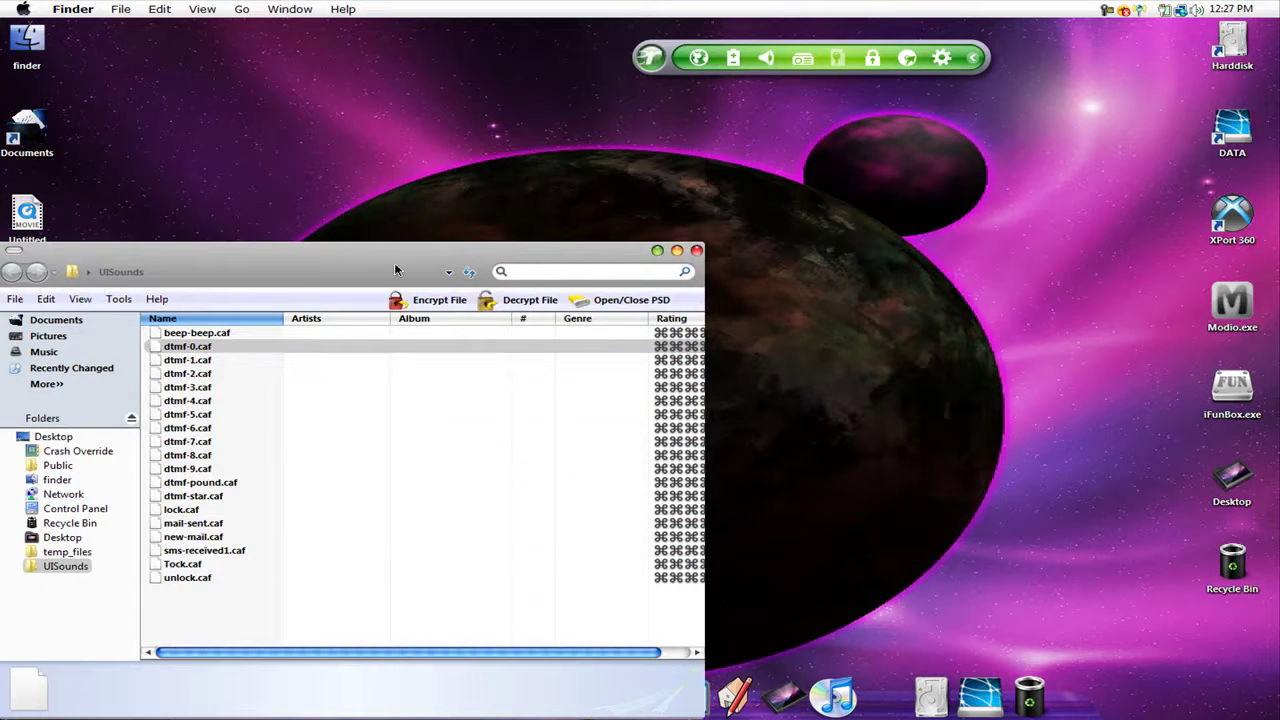
Place dtmf-1.caf near the top of the desktop and minimize the UISounds window
left_click_drag(399, 265, 444, 405)
left_click_drag(562, 305, 514, 242)
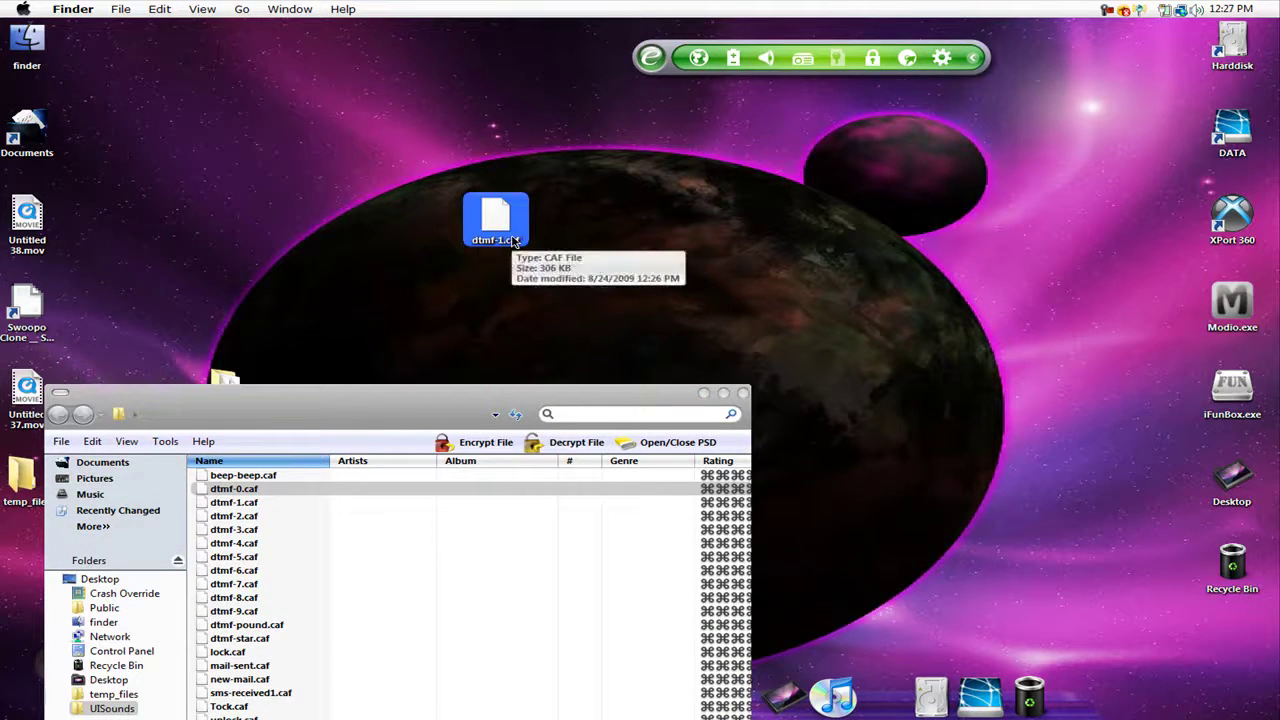
left_click(563, 288)
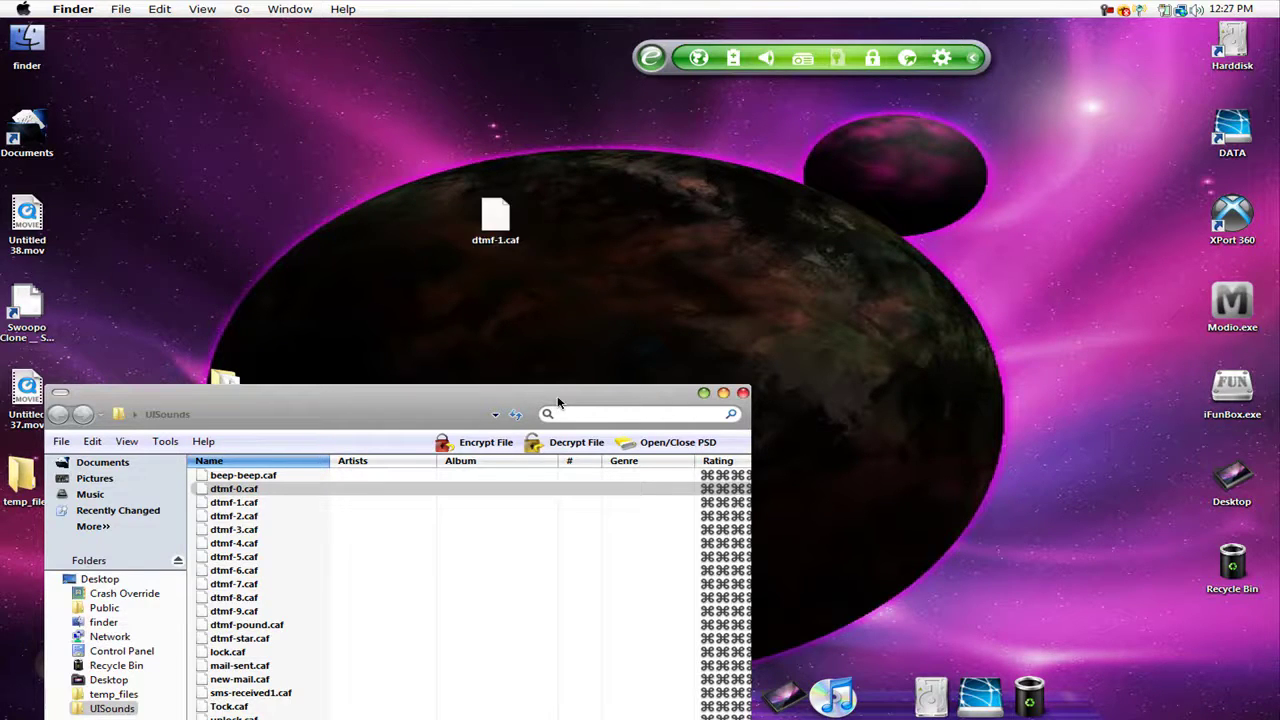
left_click_drag(558, 402, 610, 204)
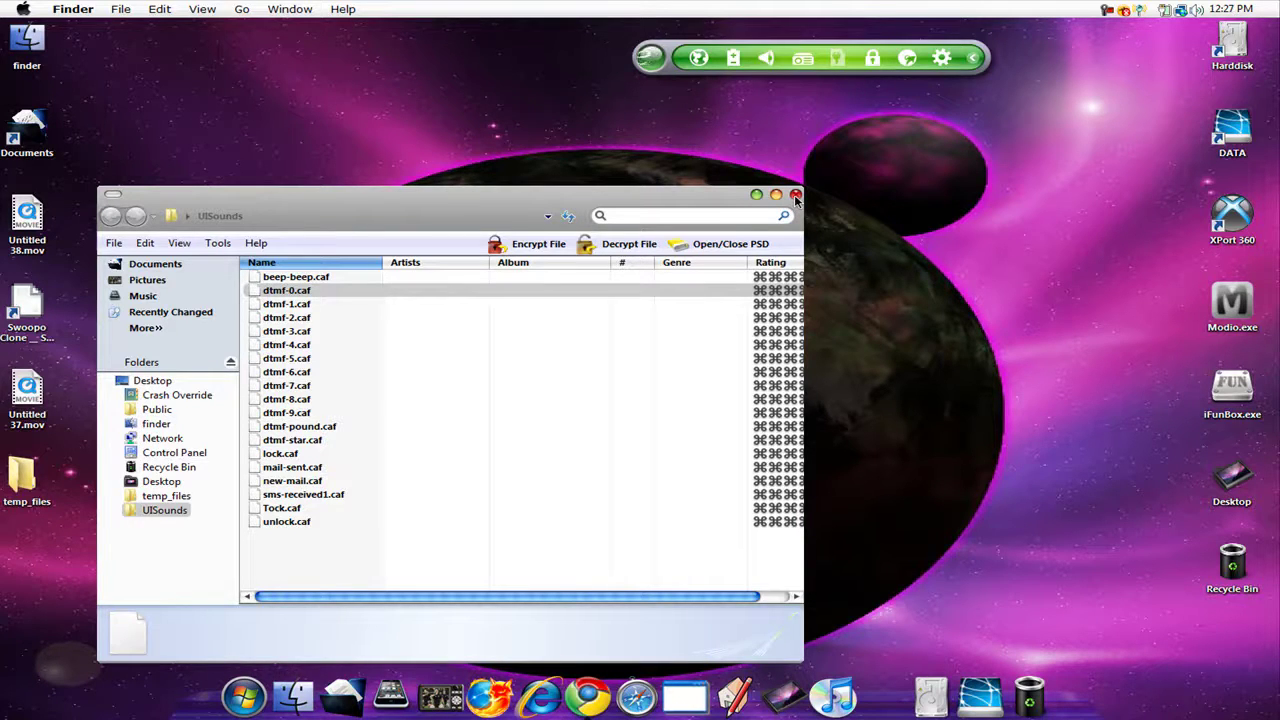
left_click(756, 194)
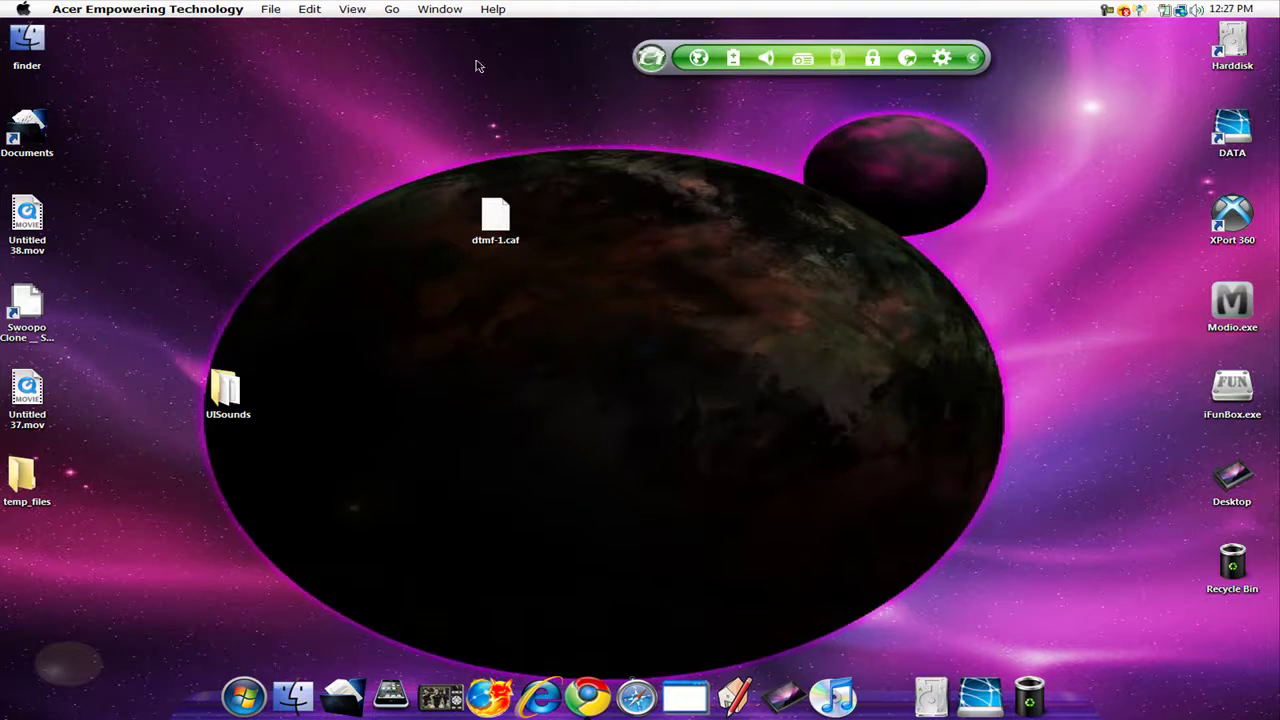
Bring i-FunBox to the front and maximize its window
left_click(414, 118)
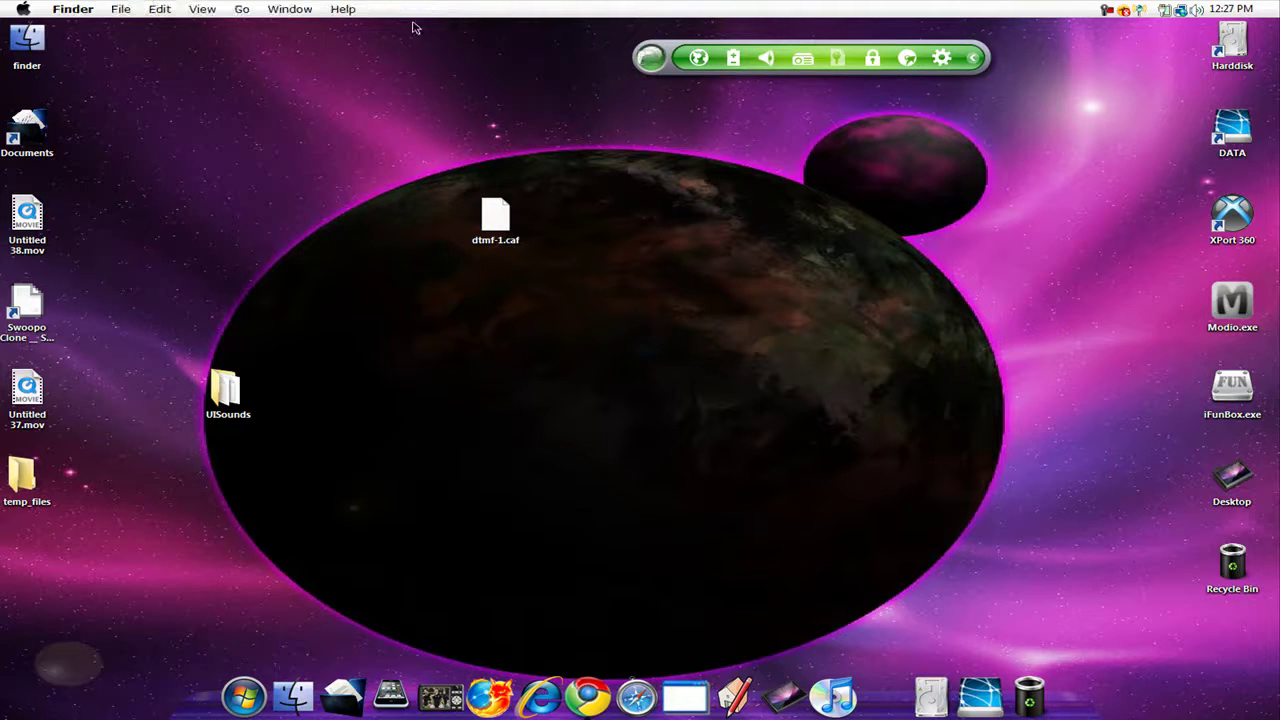
left_click(305, 12)
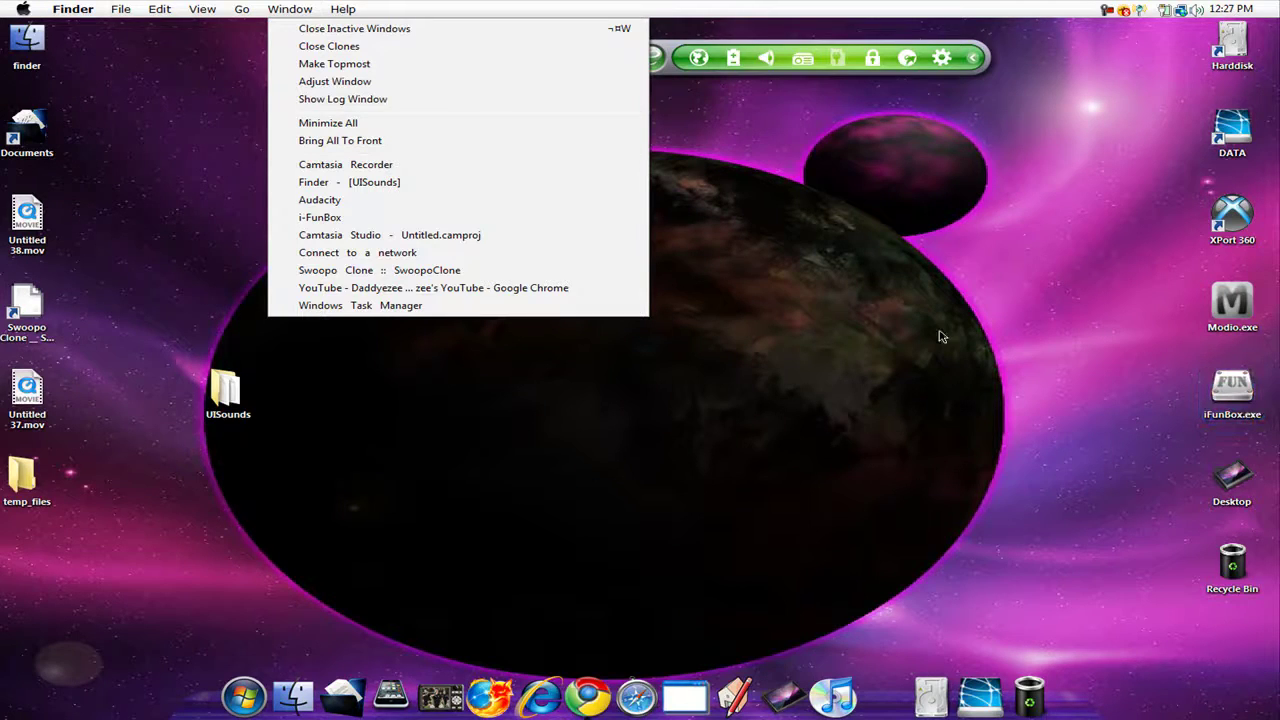
left_click(409, 216)
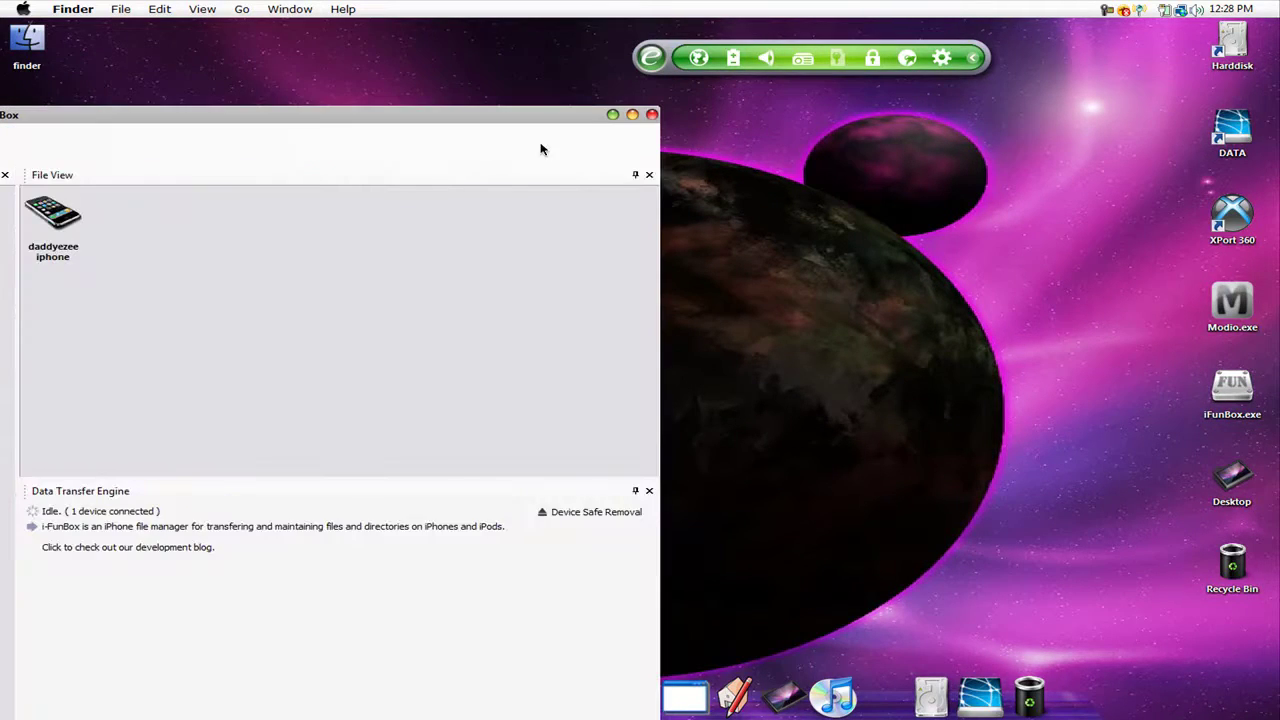
left_click(631, 114)
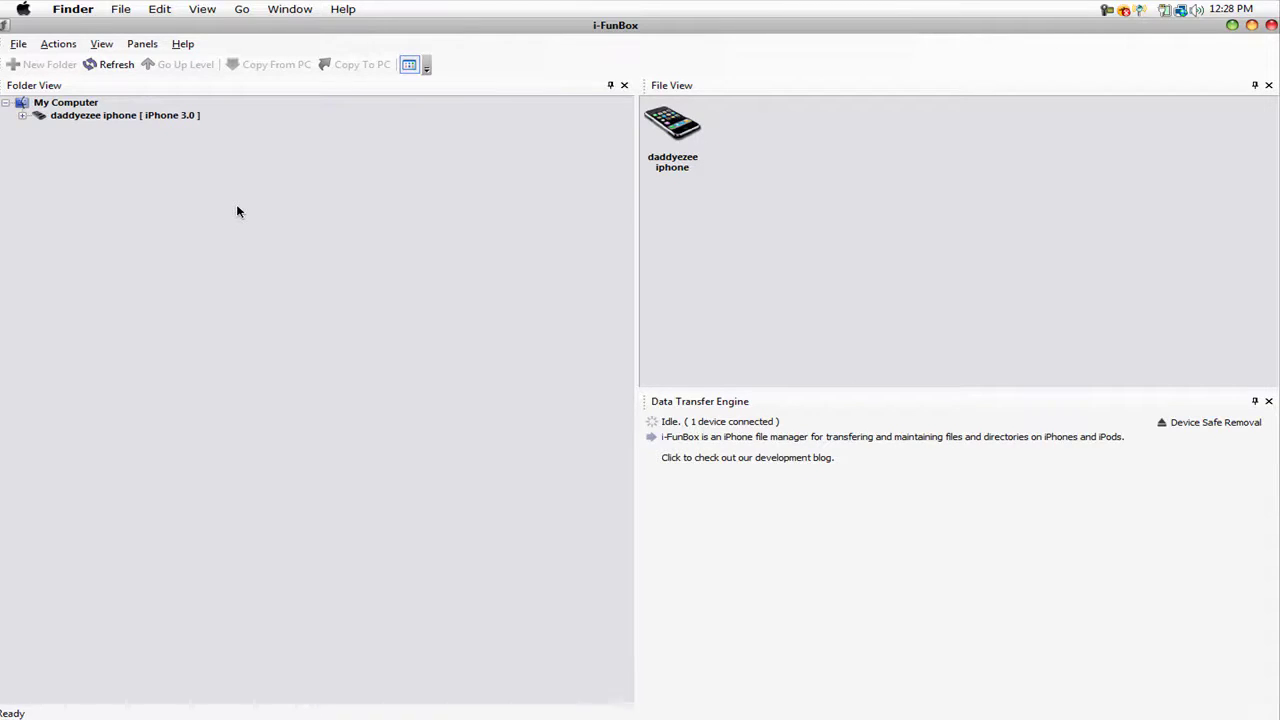
Open the connected iPhone, look inside Raw File System, then return to its shortcuts
double_click(651, 140)
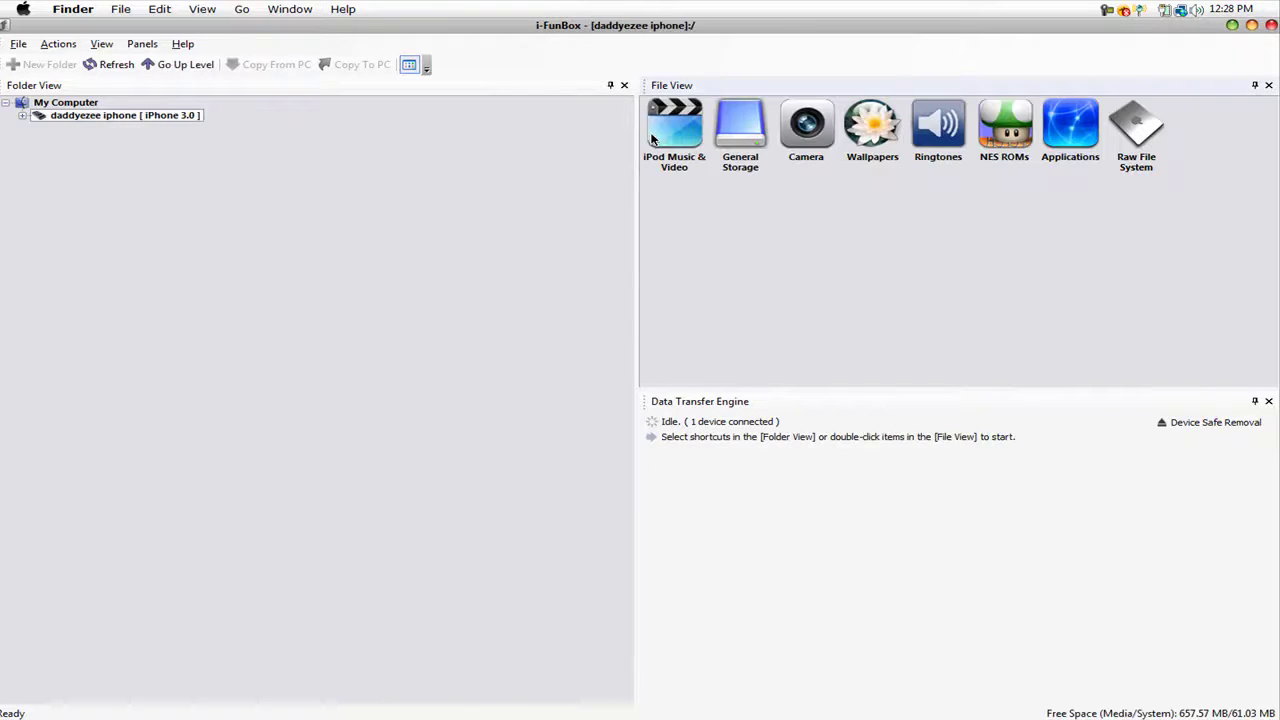
double_click(1110, 155)
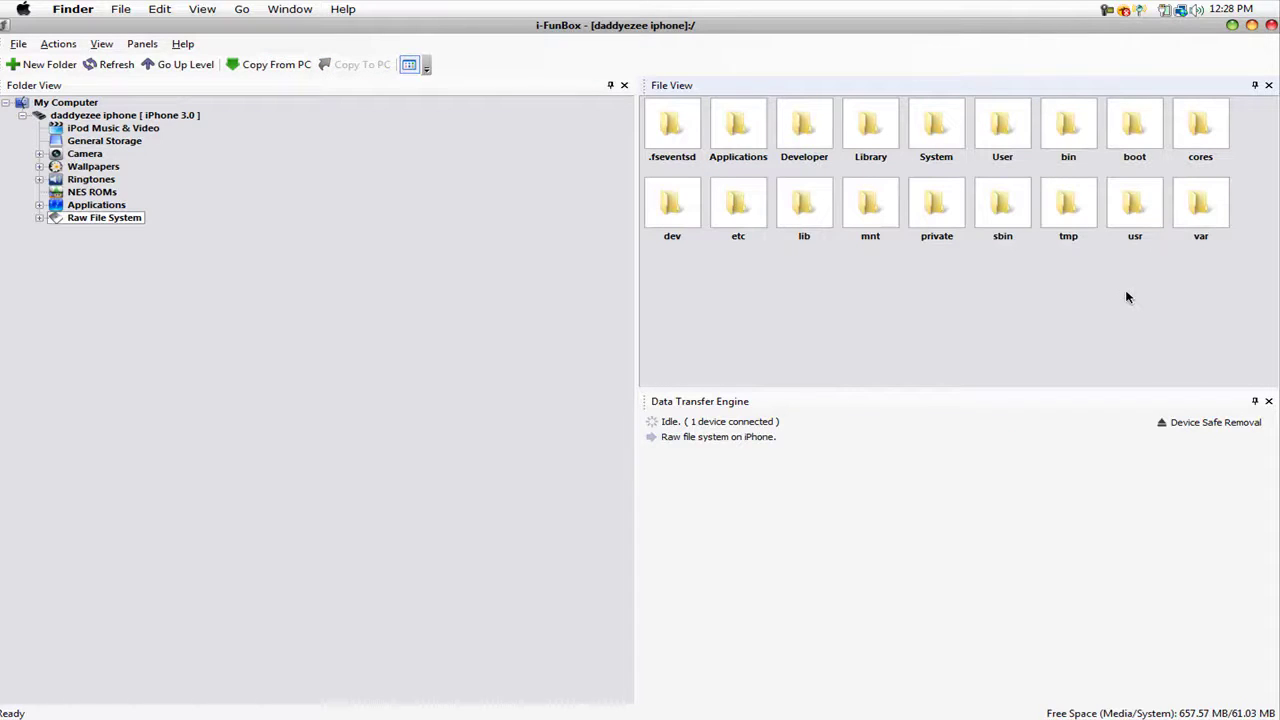
left_click(183, 64)
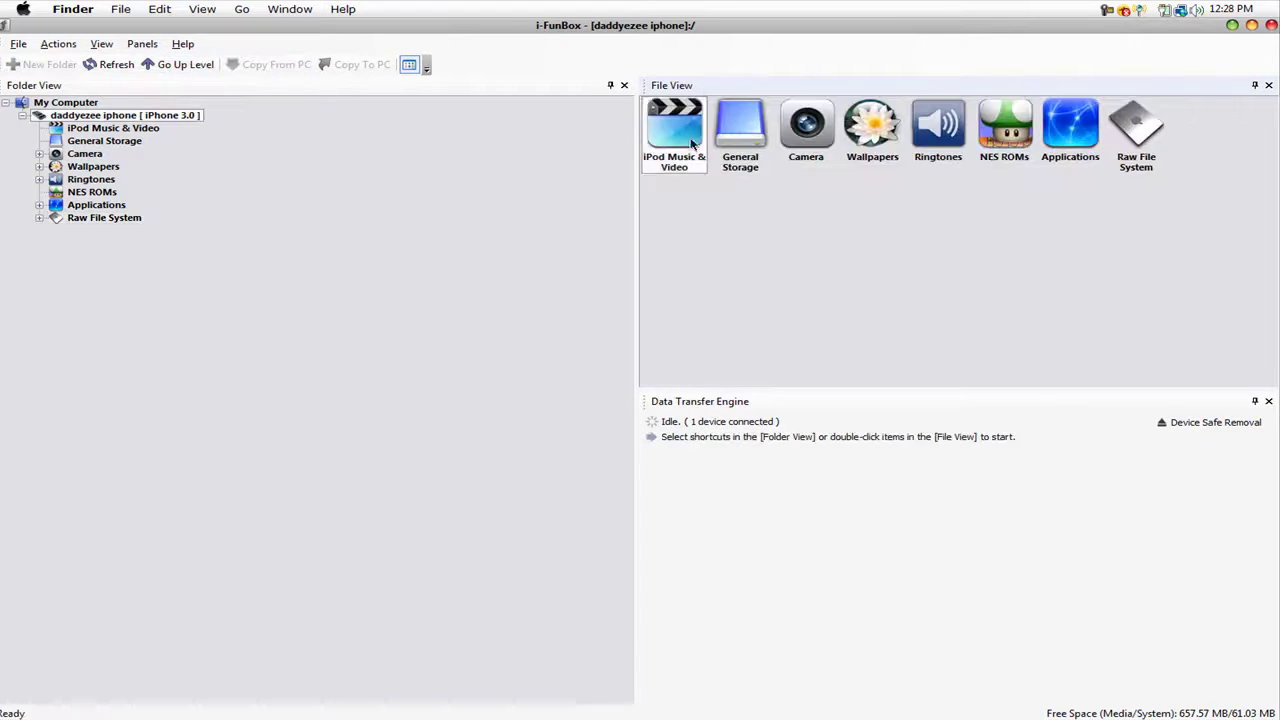
Browse the iPhone's Raw File System to var > stash > Themes.2mTI6v
double_click(1152, 122)
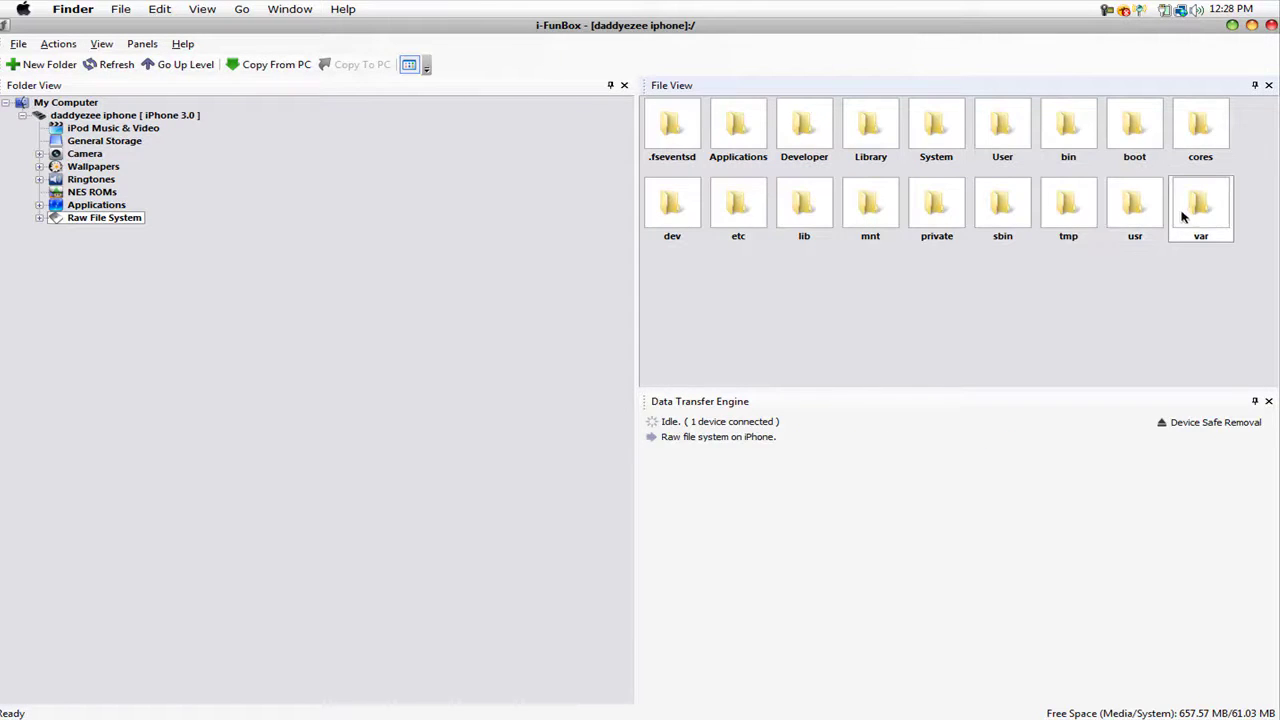
double_click(1195, 213)
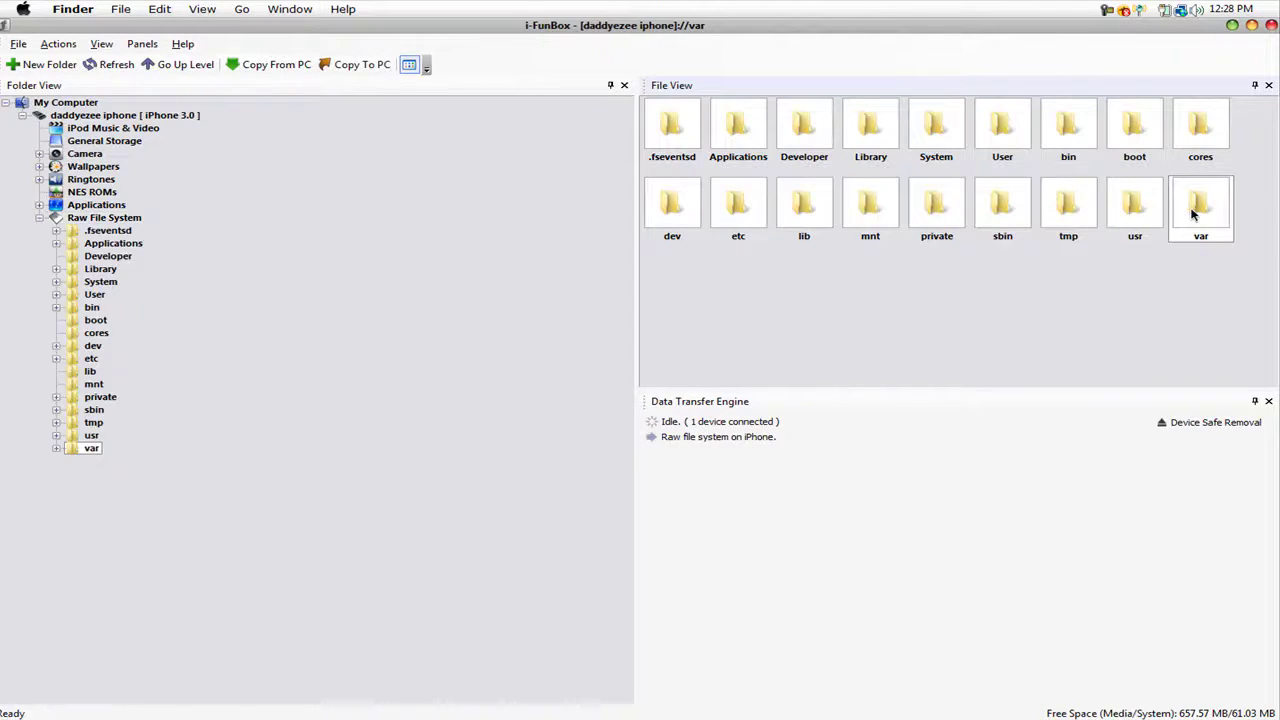
double_click(872, 293)
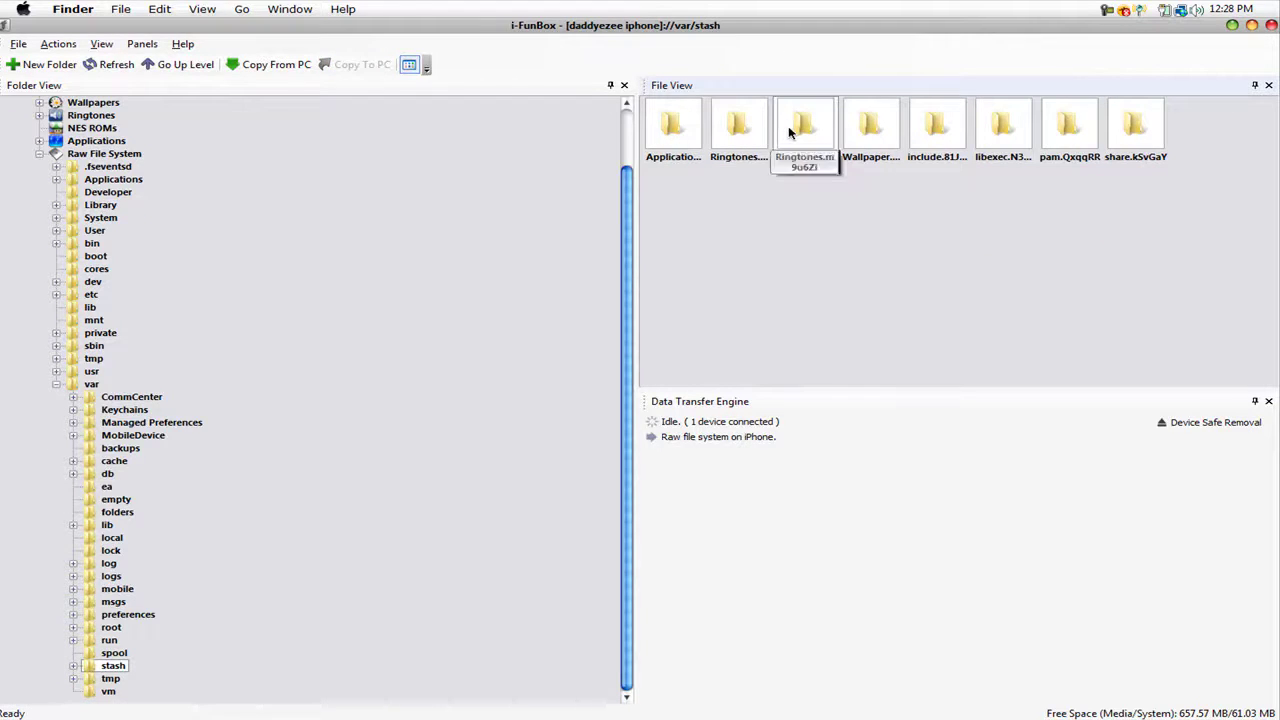
double_click(789, 130)
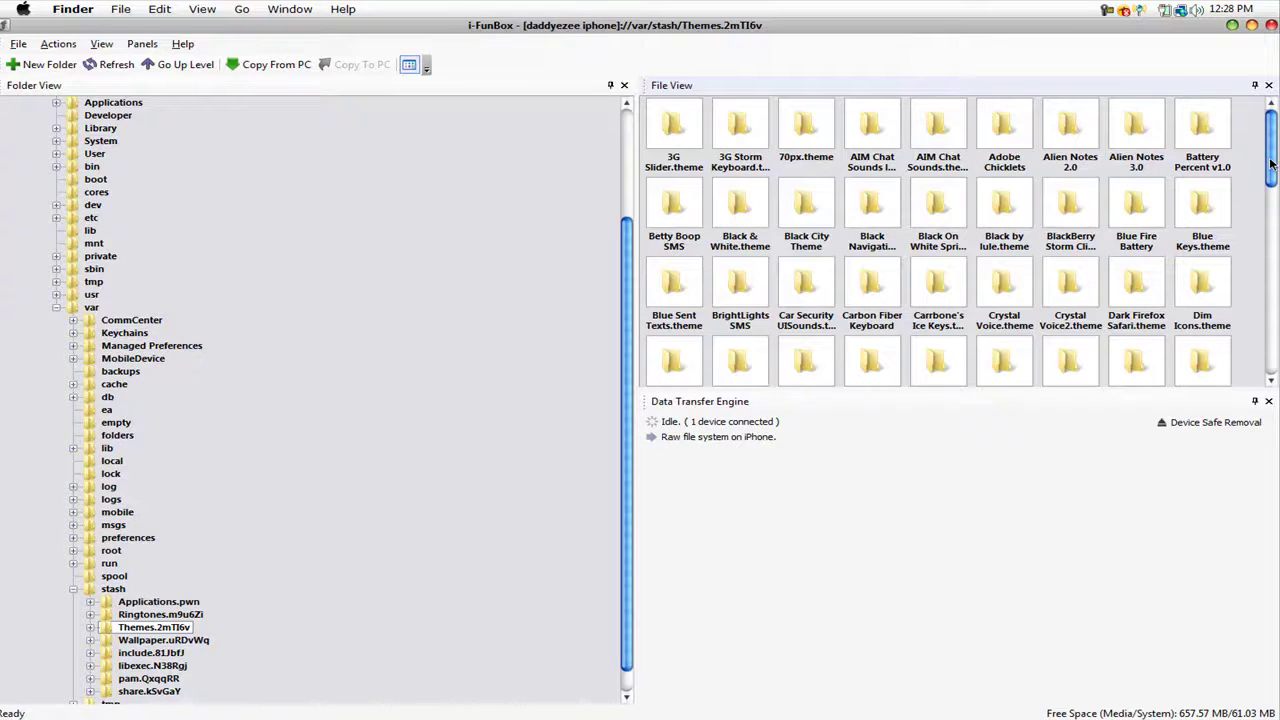
left_click_drag(1270, 163, 1268, 340)
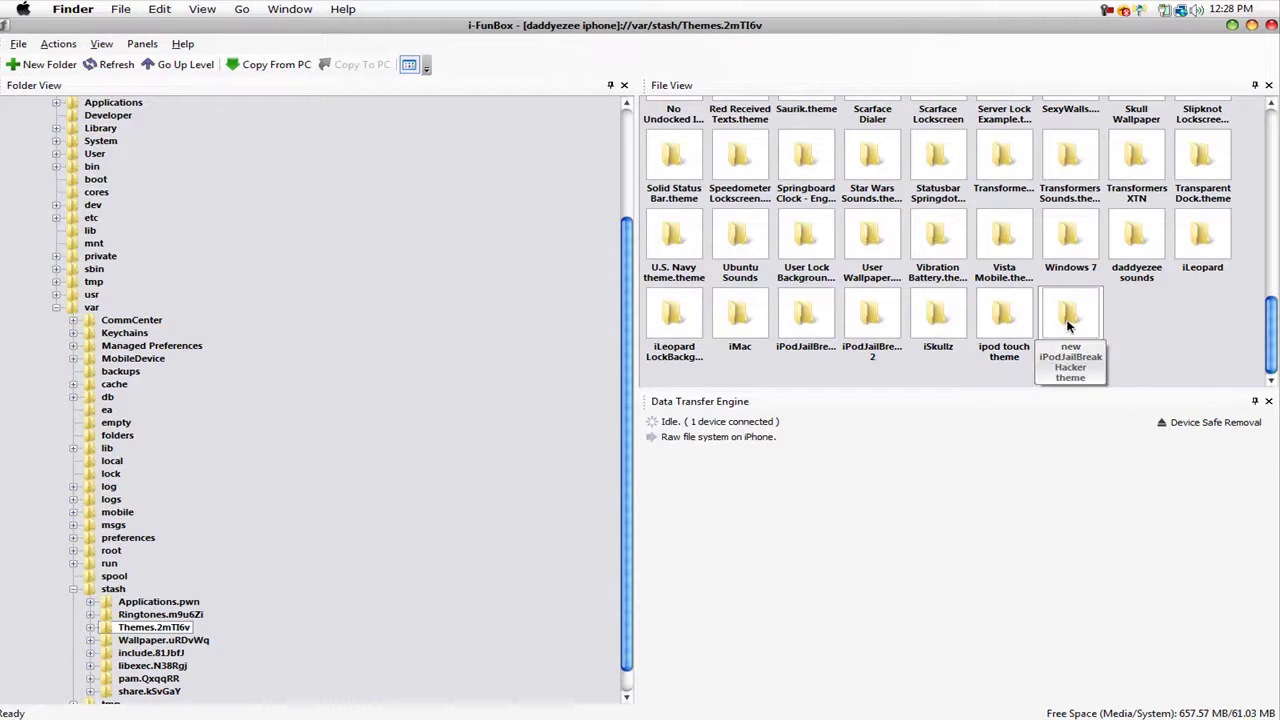
Open the new iPodJailBreakHacker theme folder, go back up to stash, and minimize i-FunBox
left_click(1067, 325)
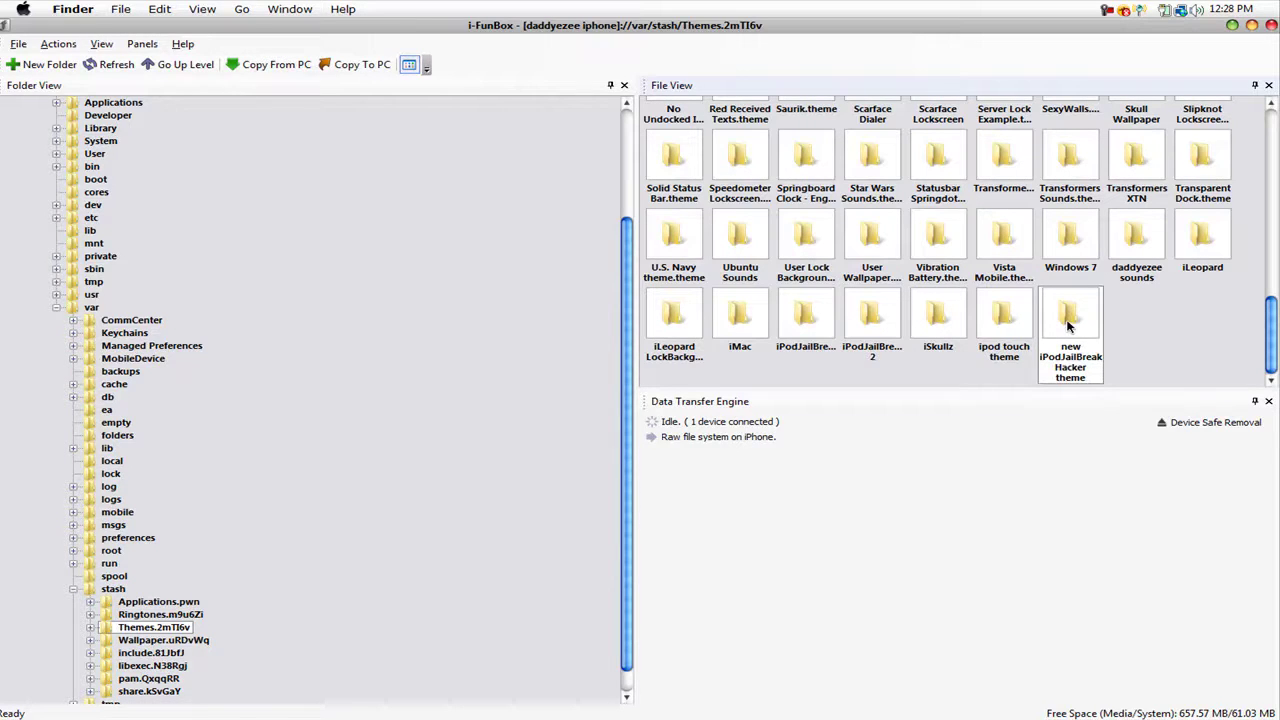
double_click(1067, 325)
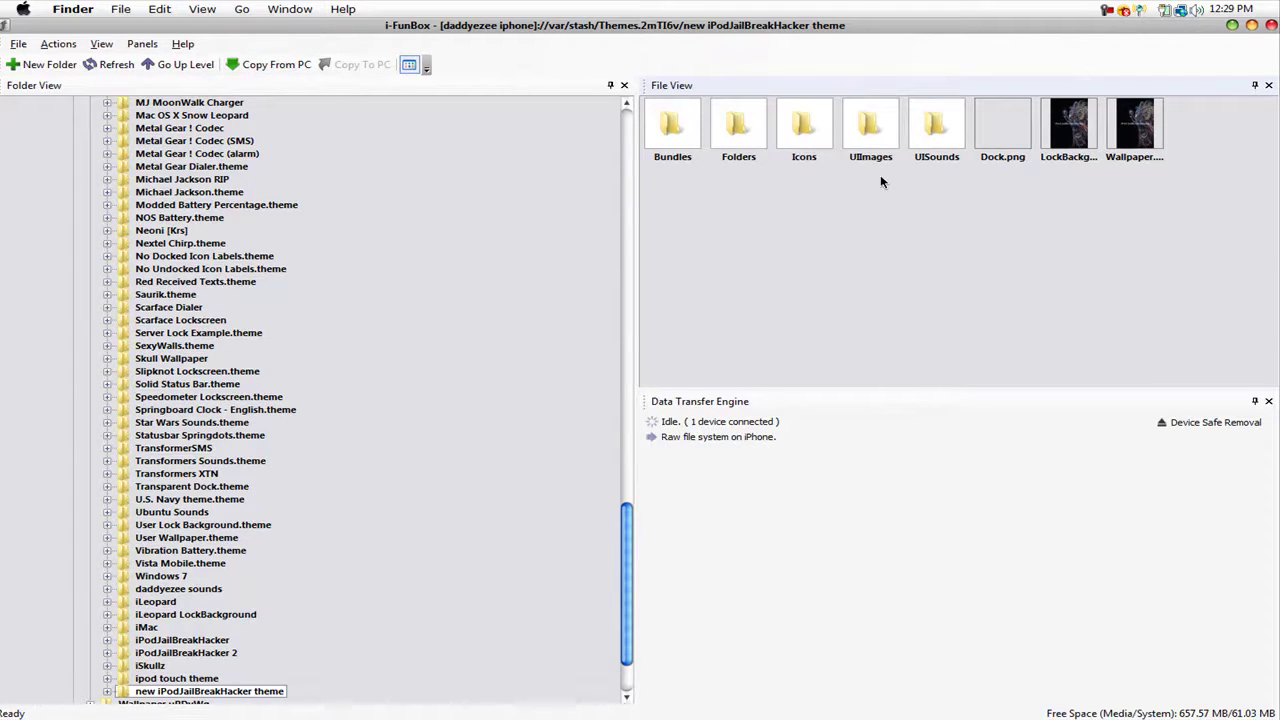
left_click(201, 69)
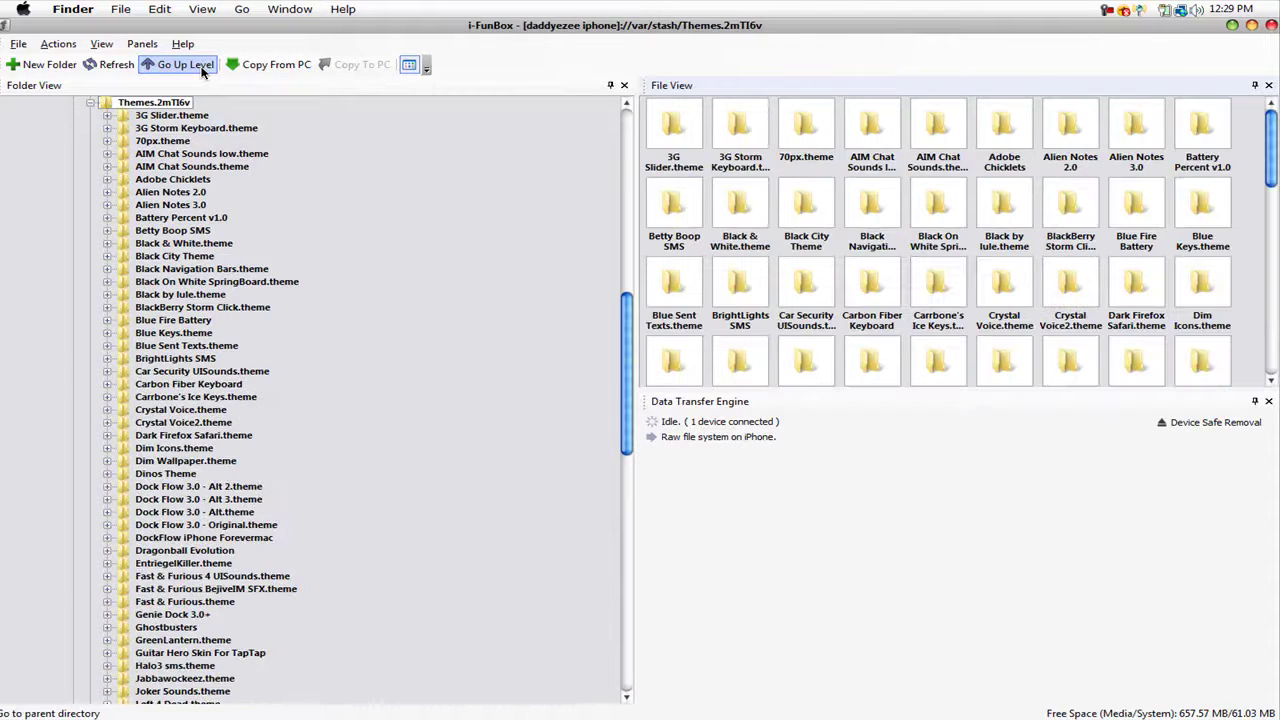
left_click(202, 70)
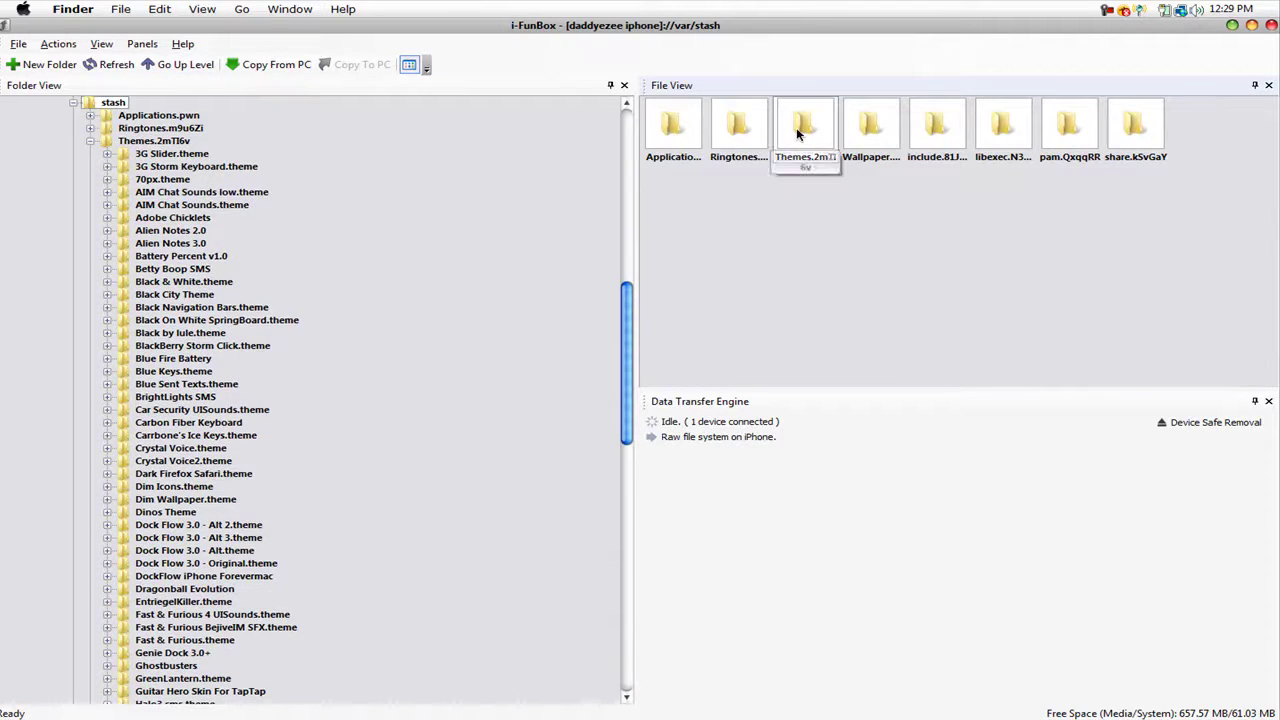
left_click(1251, 25)
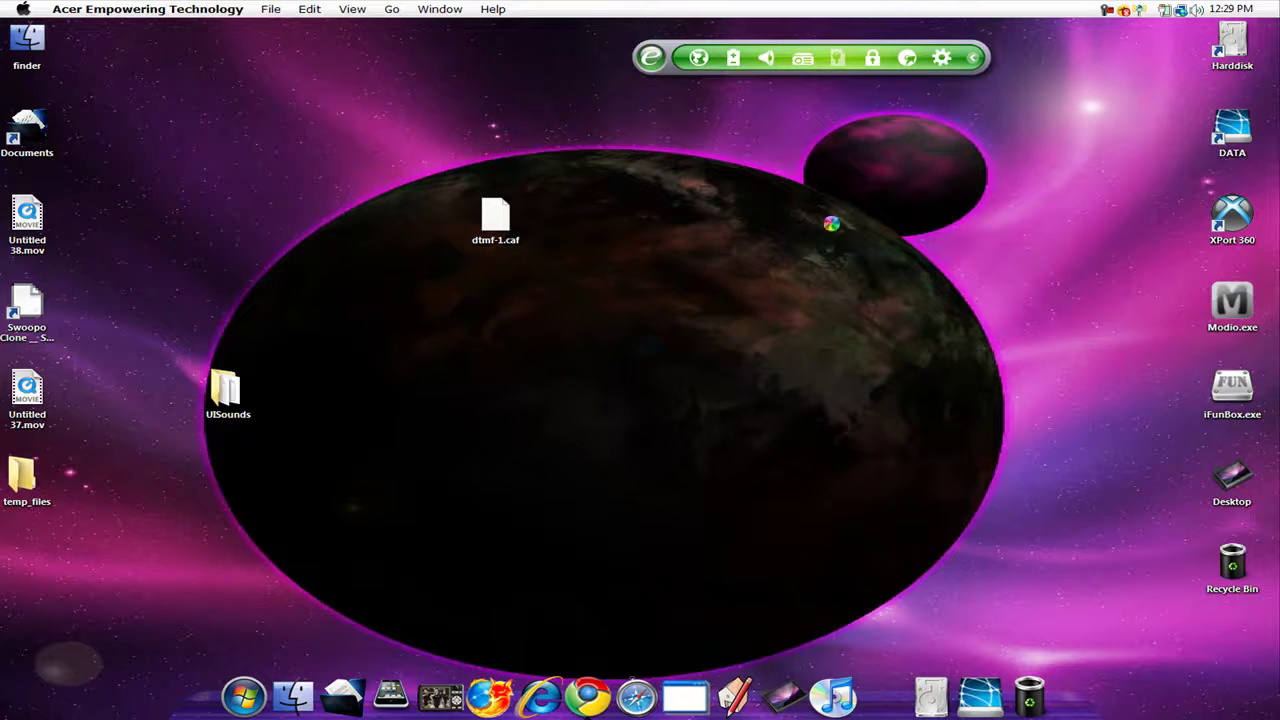
Create a new desktop folder named 'voice keypad talk'
right_click(826, 222)
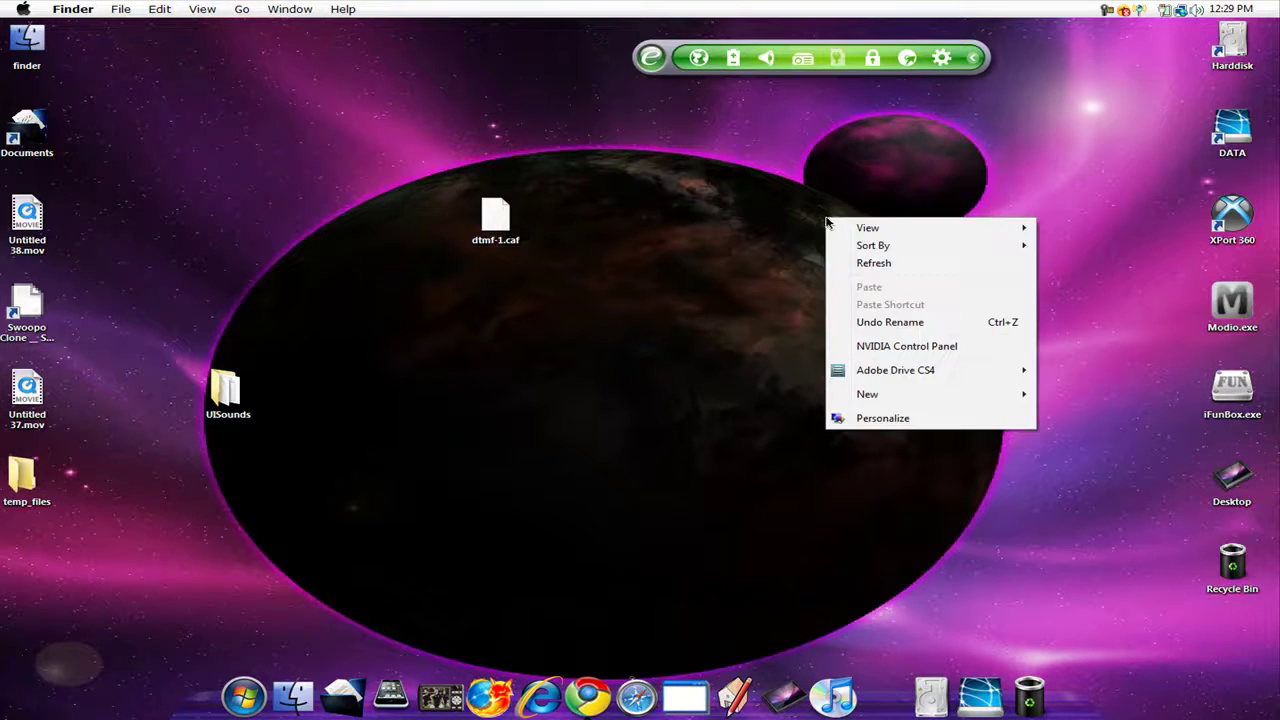
left_click(942, 396)
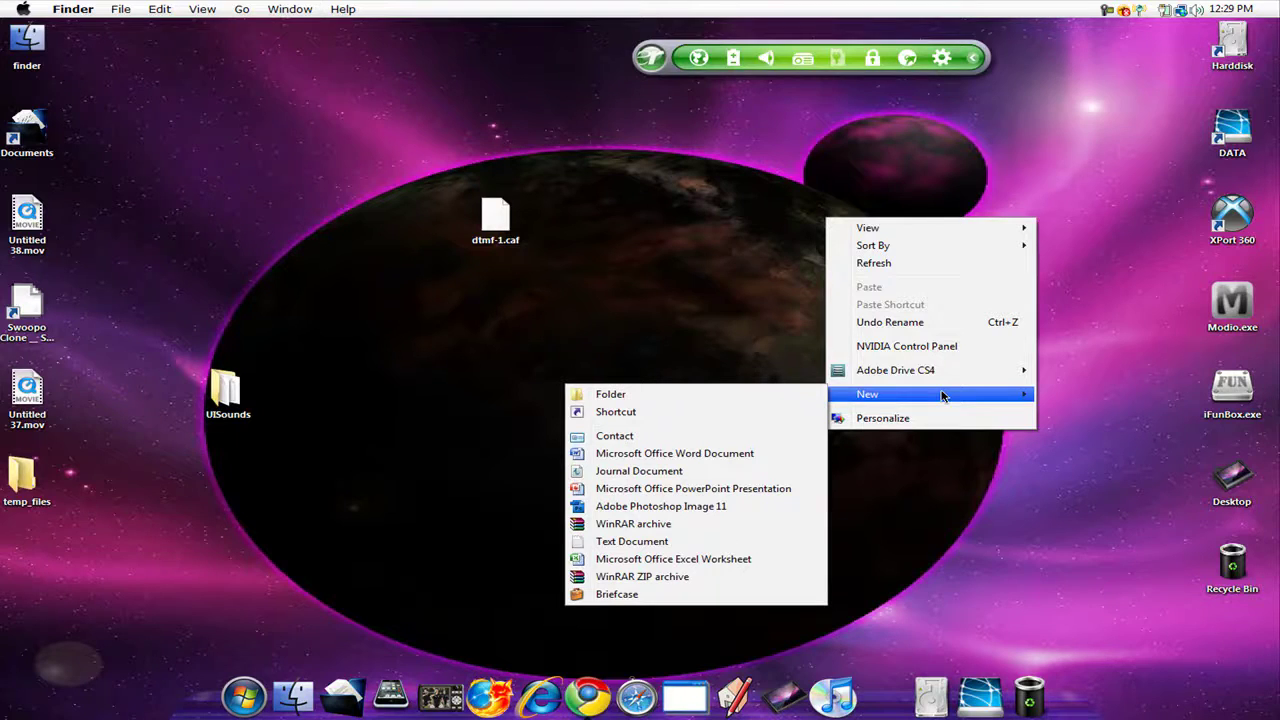
left_click(645, 396)
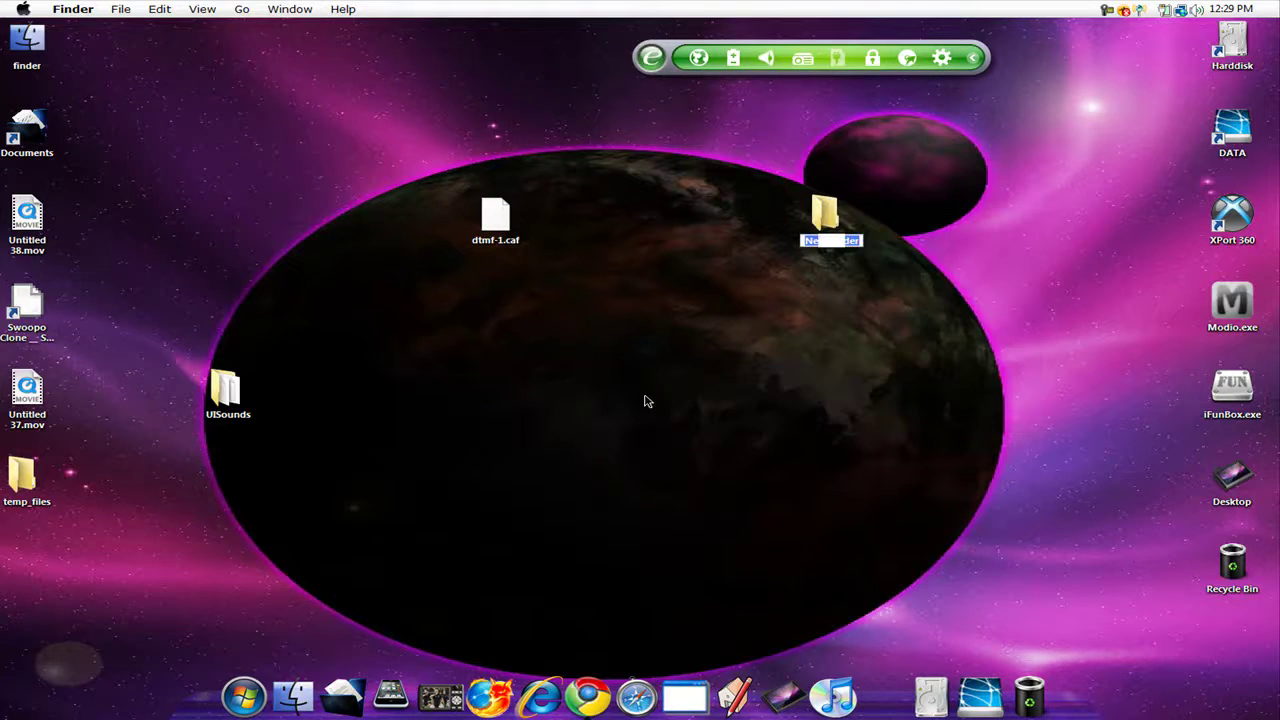
type("key")
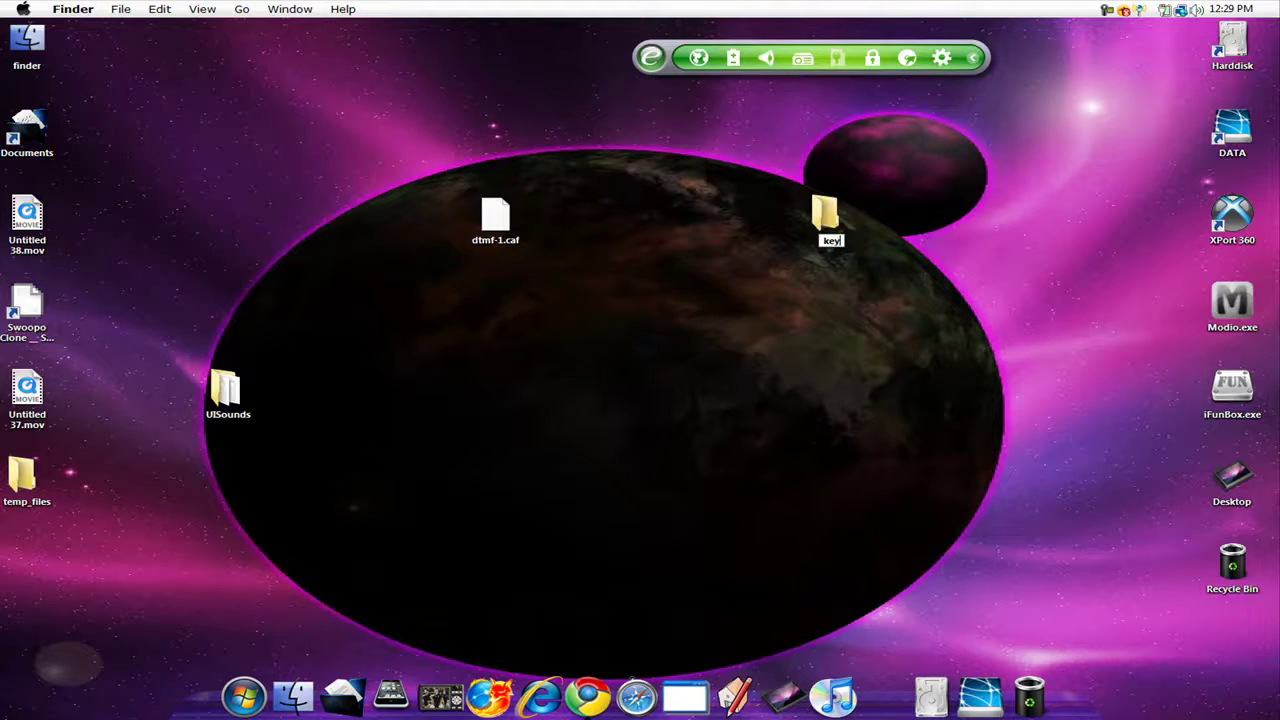
type("pad")
key("Home")
type("voice")
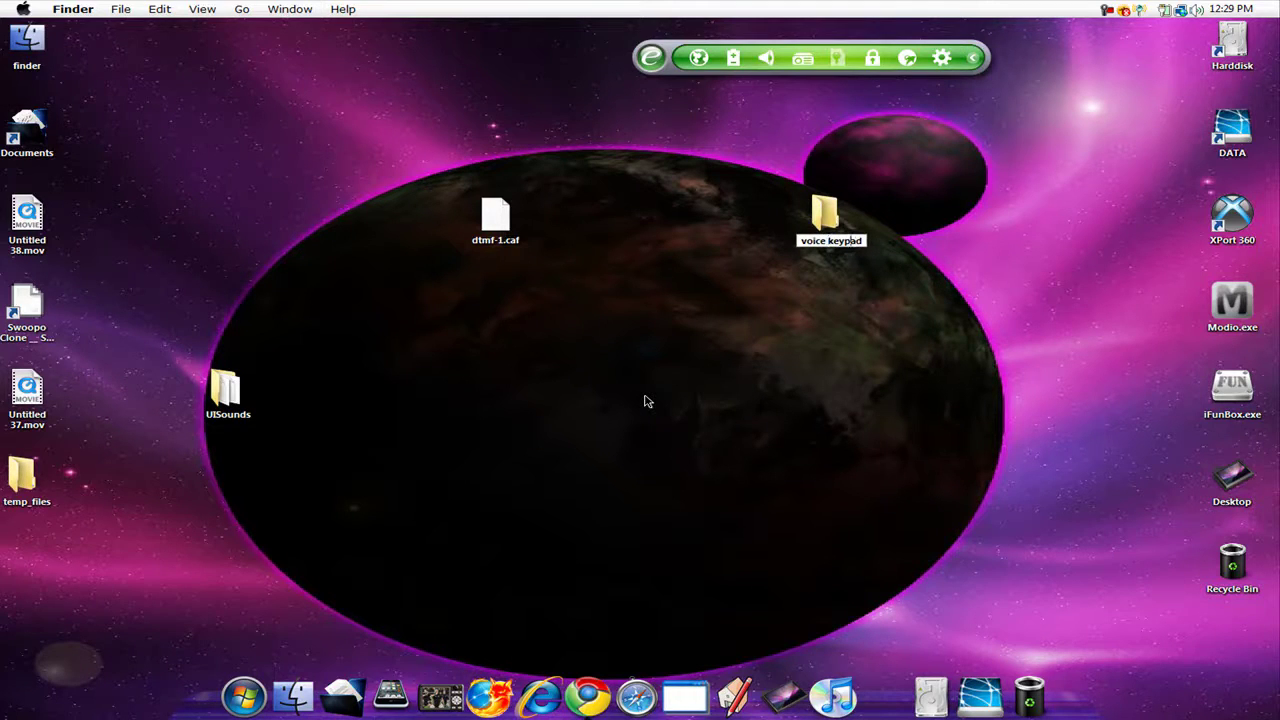
key("End")
type("t")
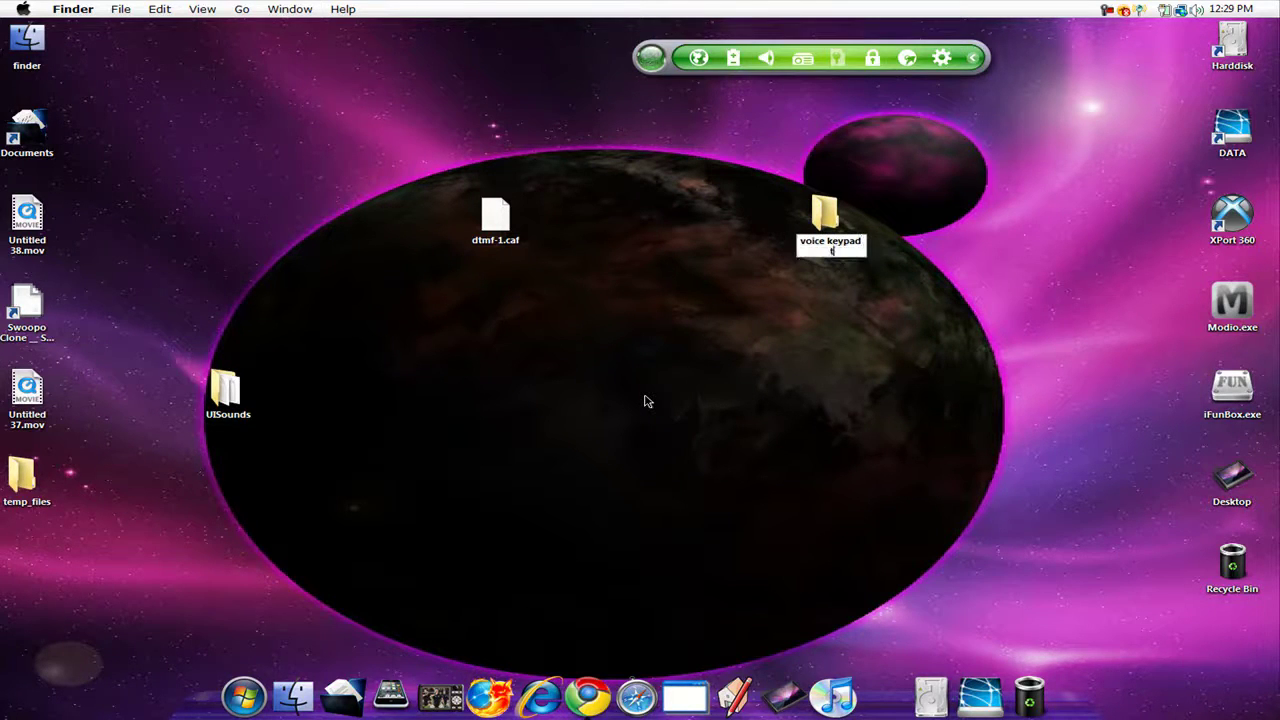
type("alk")
key("Return")
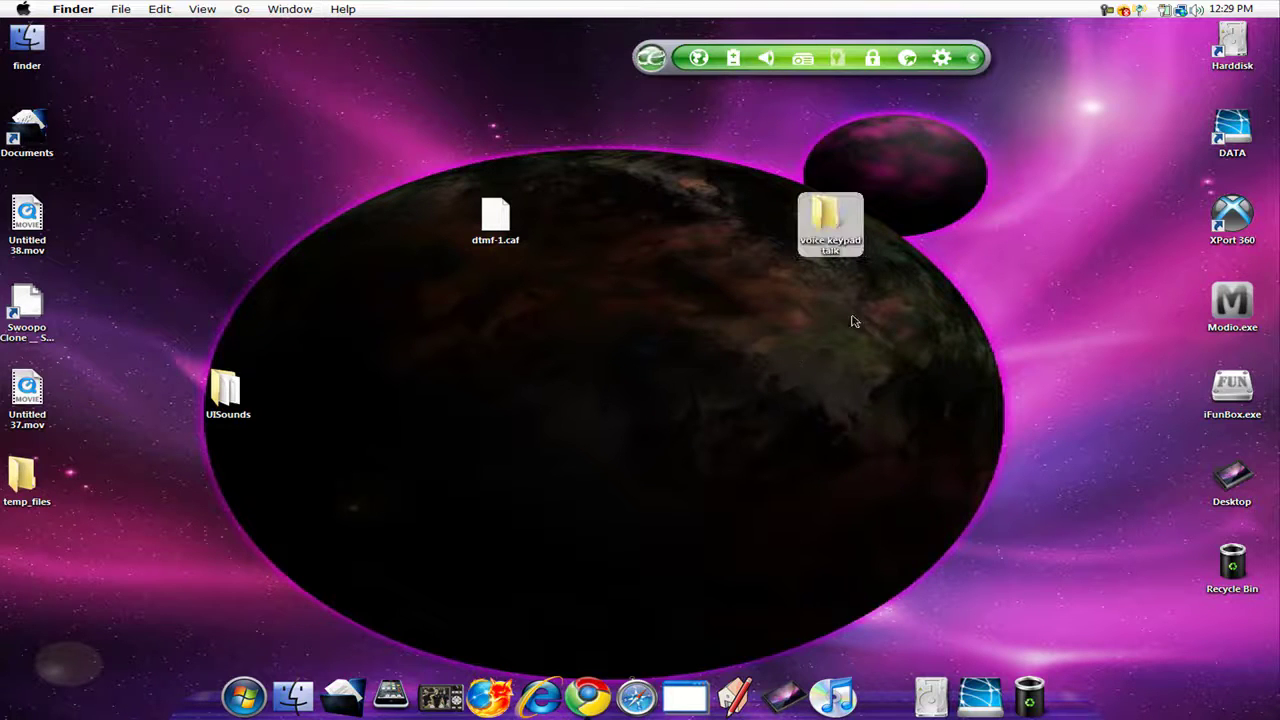
Move the UISounds folder into the voice keypad talk folder
left_click(228, 395)
left_click_drag(236, 400, 840, 232)
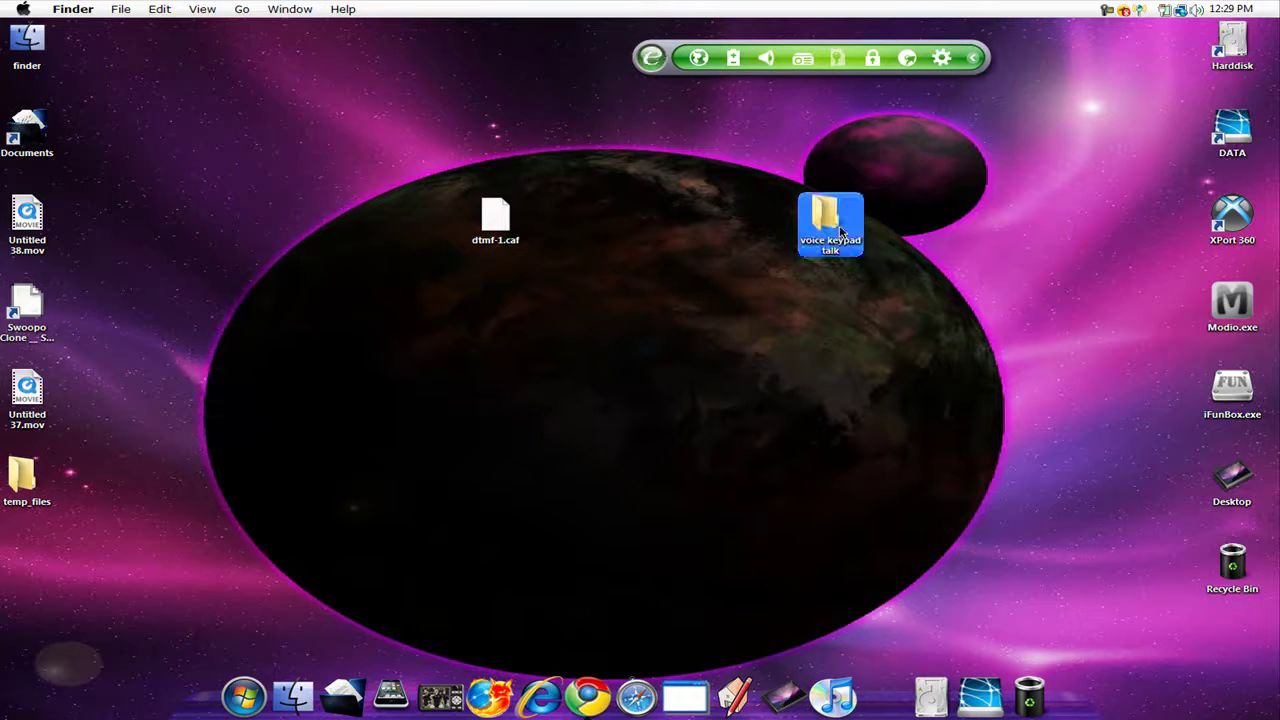
left_click(289, 10)
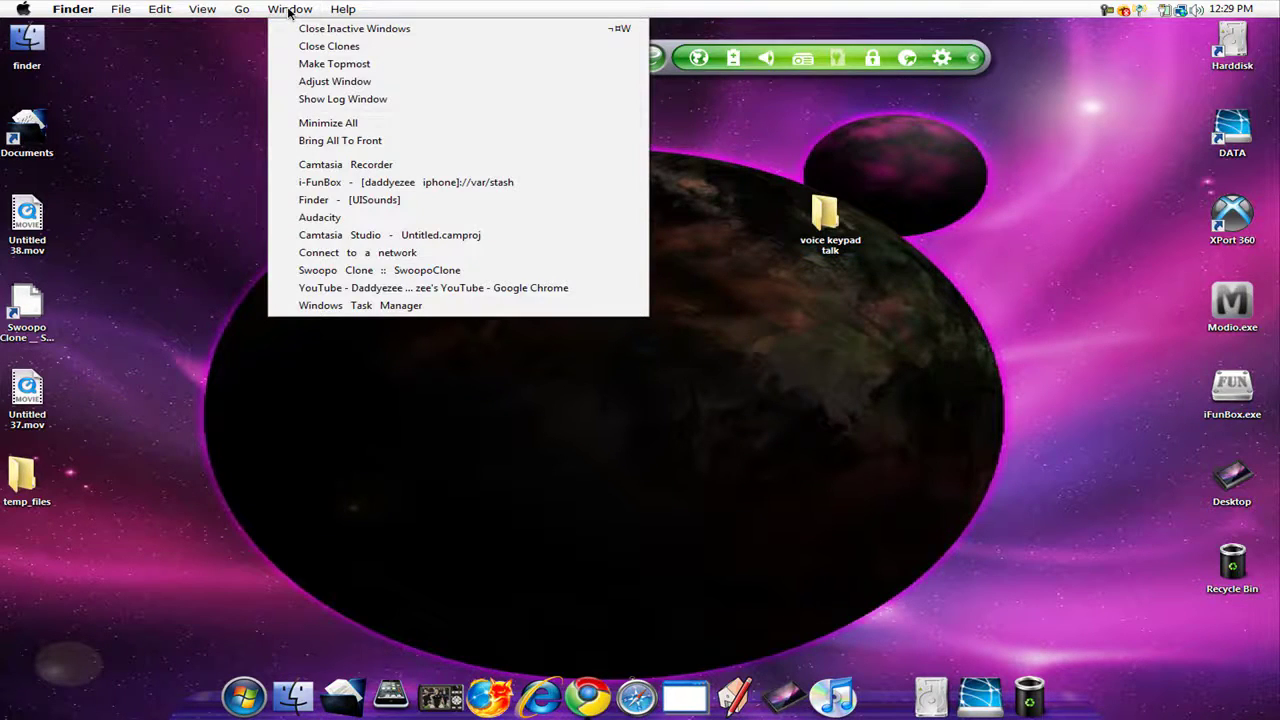
Close the empty UISounds Explorer window and switch back to i-FunBox
left_click(379, 200)
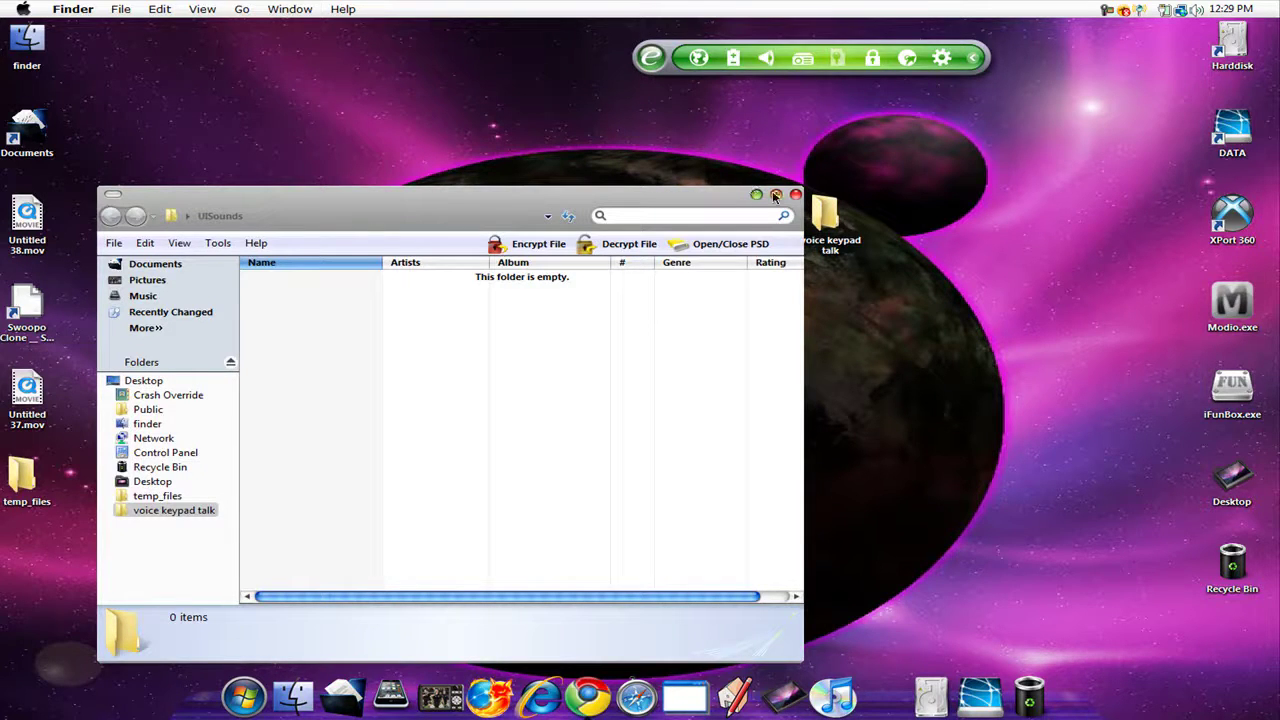
key("ctrl+w")
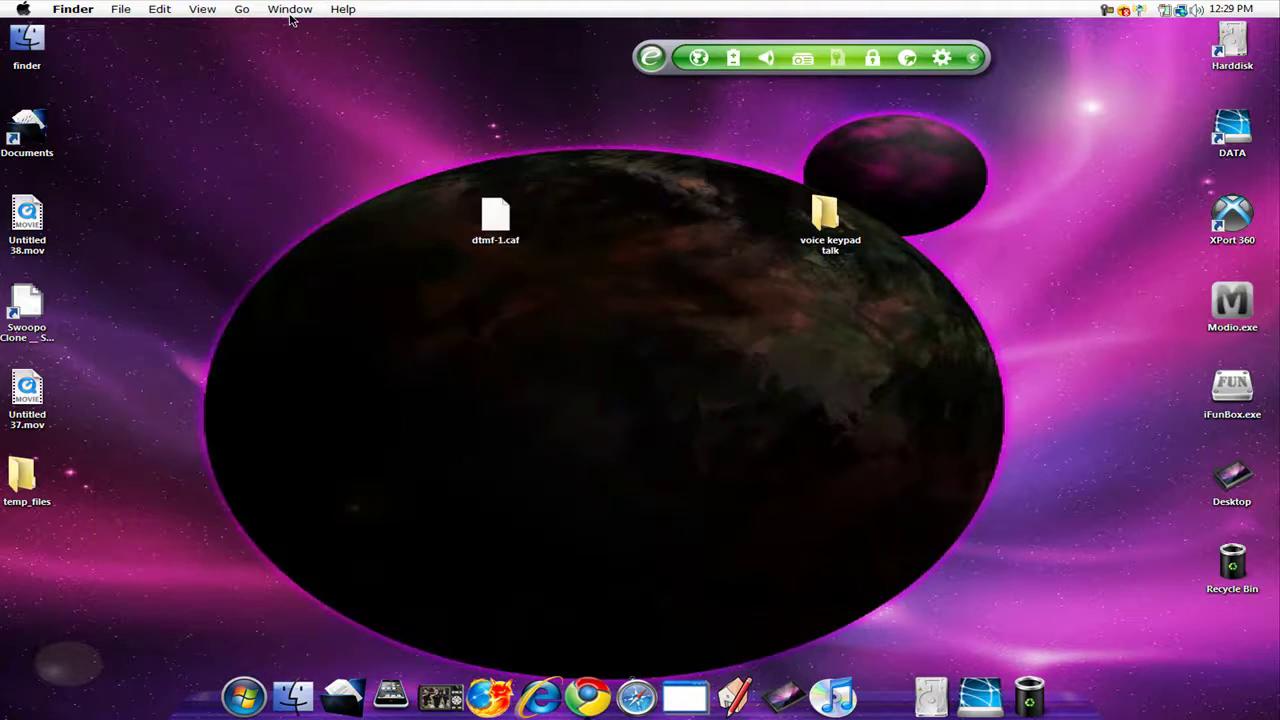
left_click(289, 10)
left_click(411, 186)
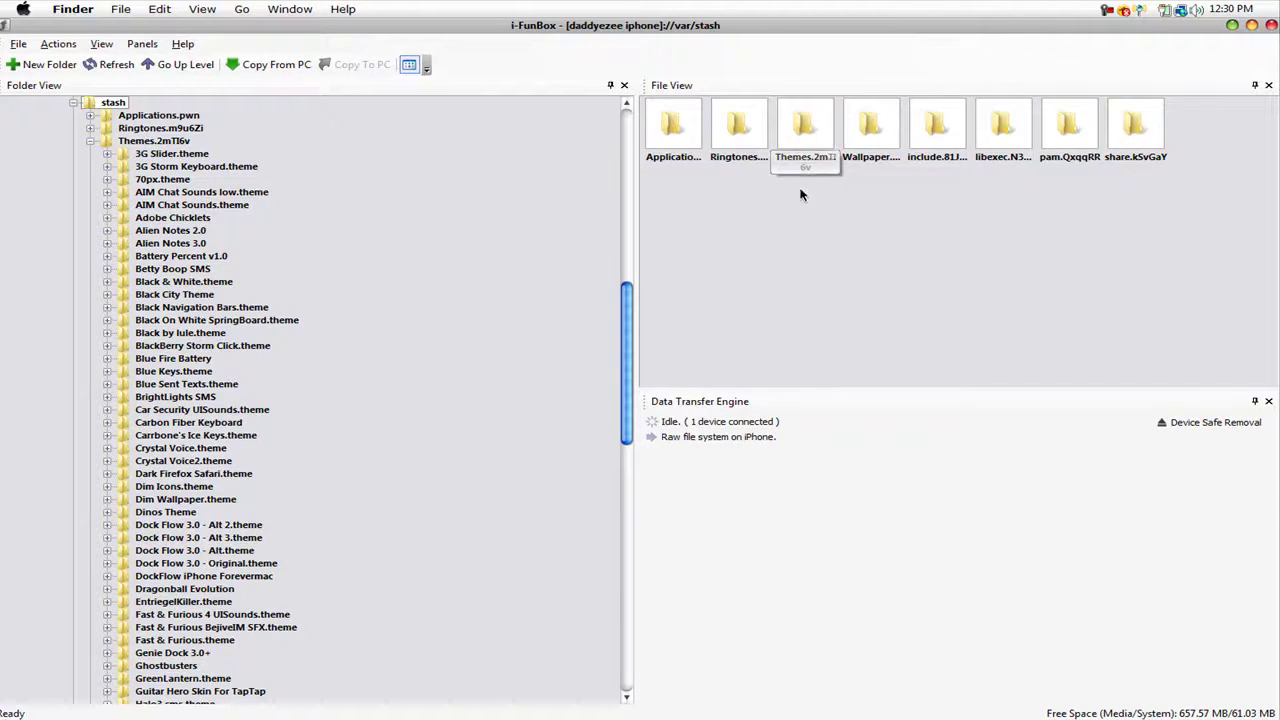
Go to Themes.2mTI6v > new iPodJailBreakHacker theme > UISounds on the iPhone
double_click(805, 128)
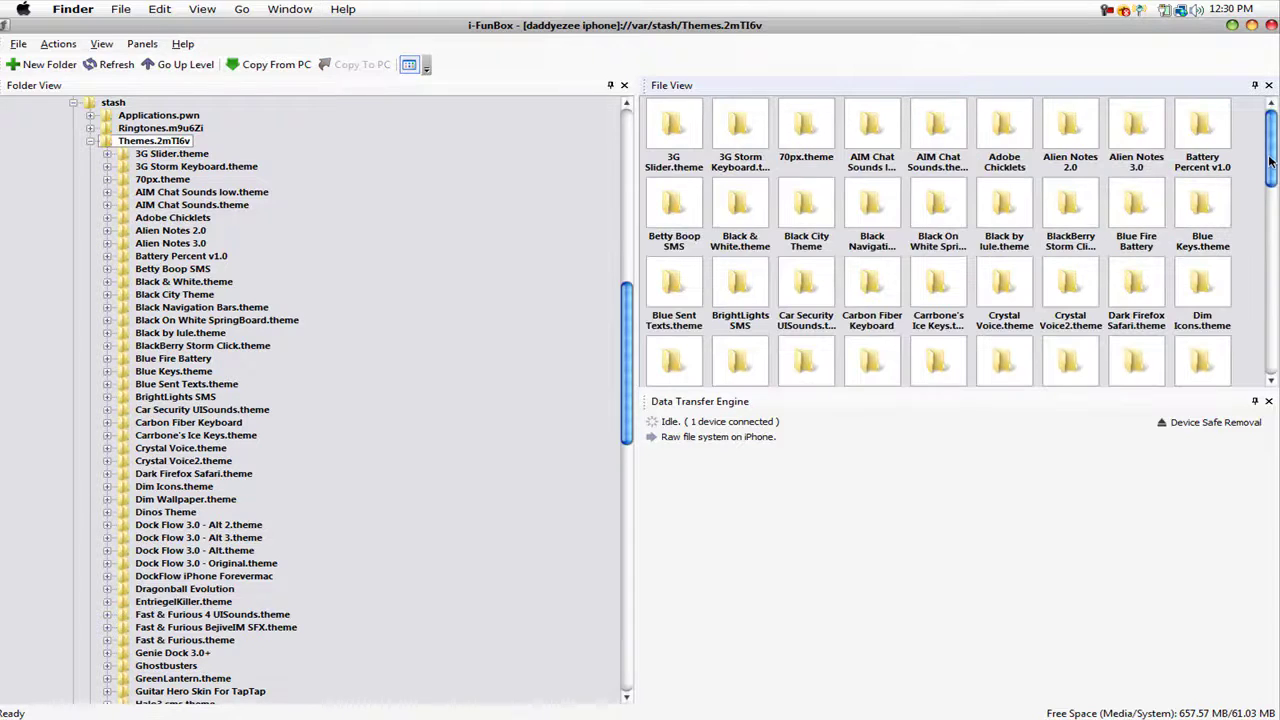
left_click_drag(1270, 162, 1262, 380)
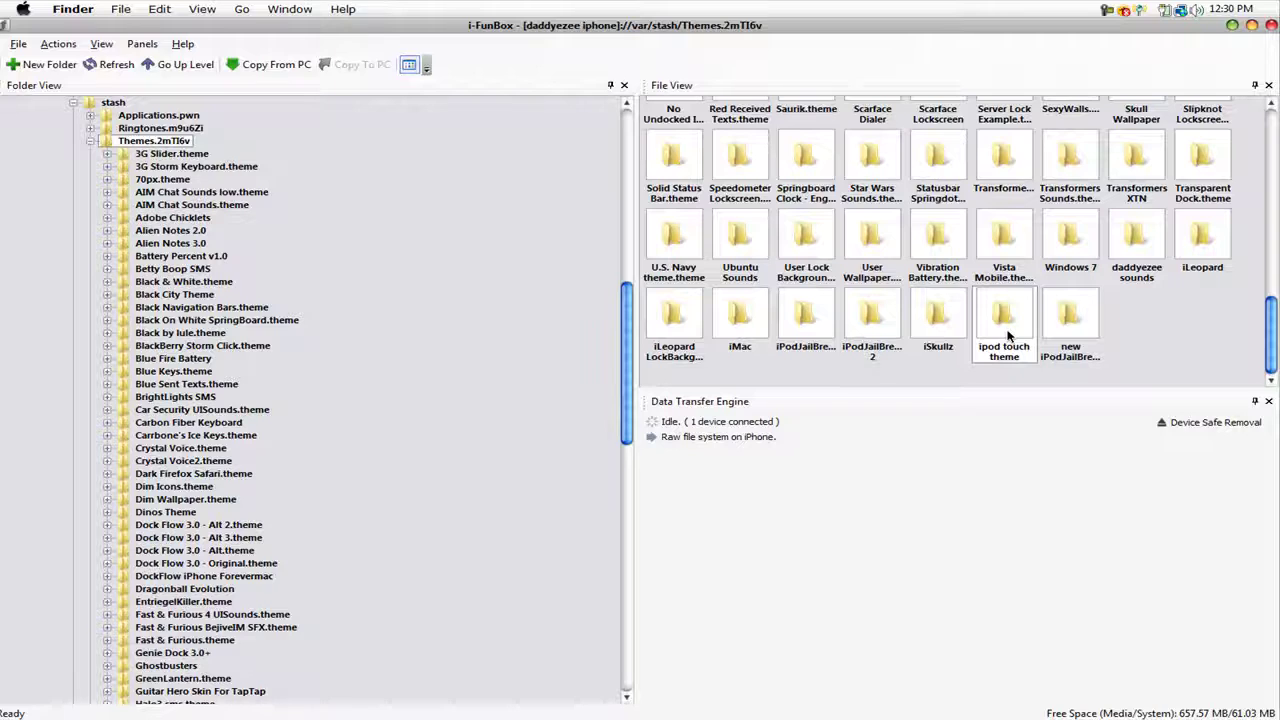
double_click(1077, 322)
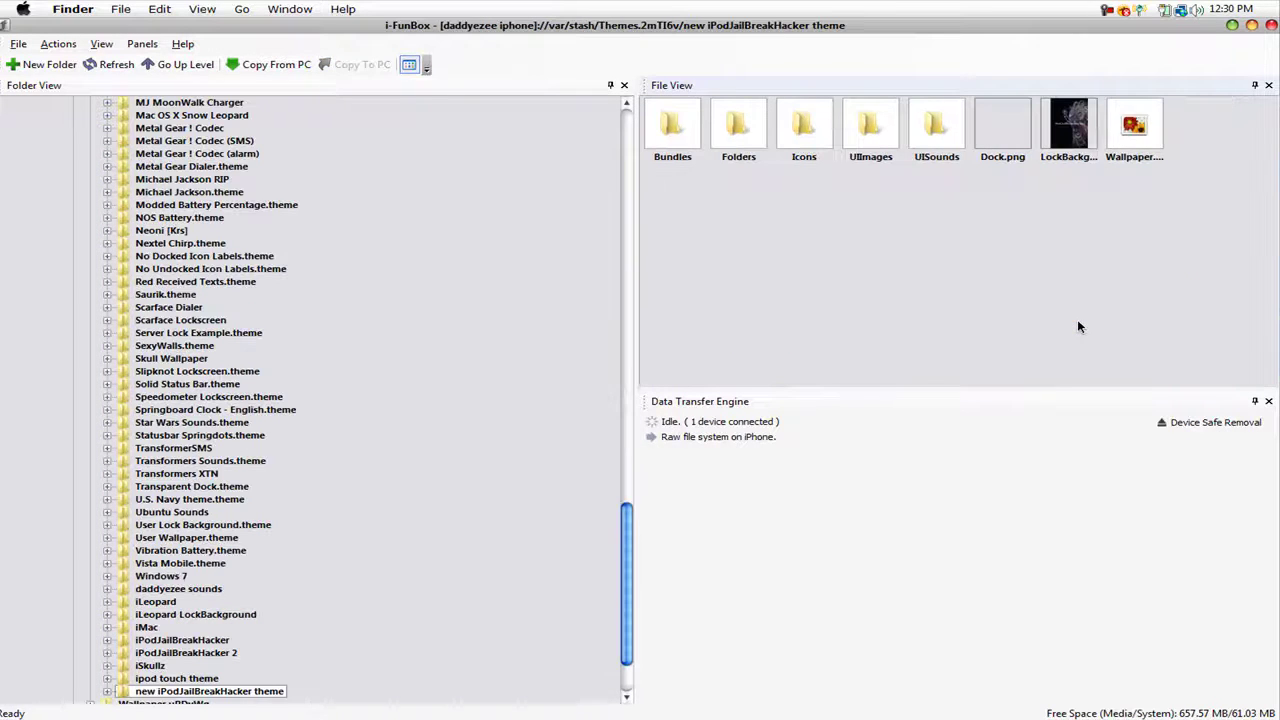
double_click(942, 134)
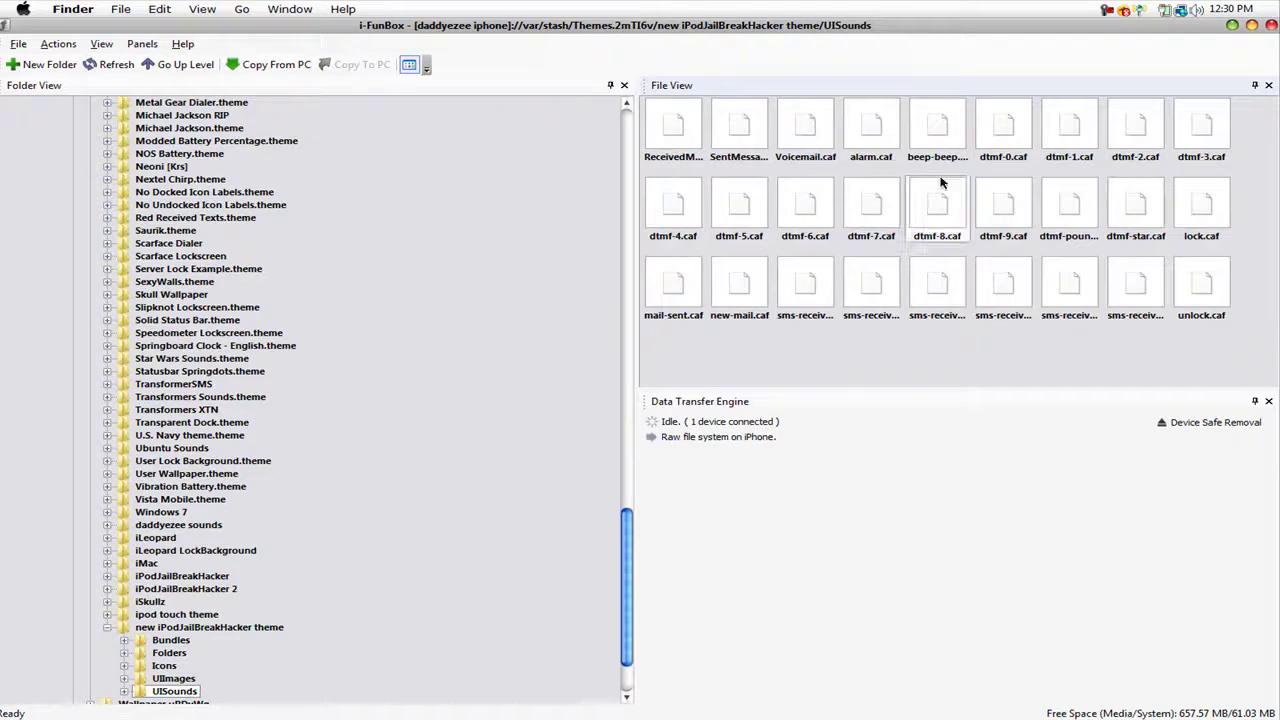